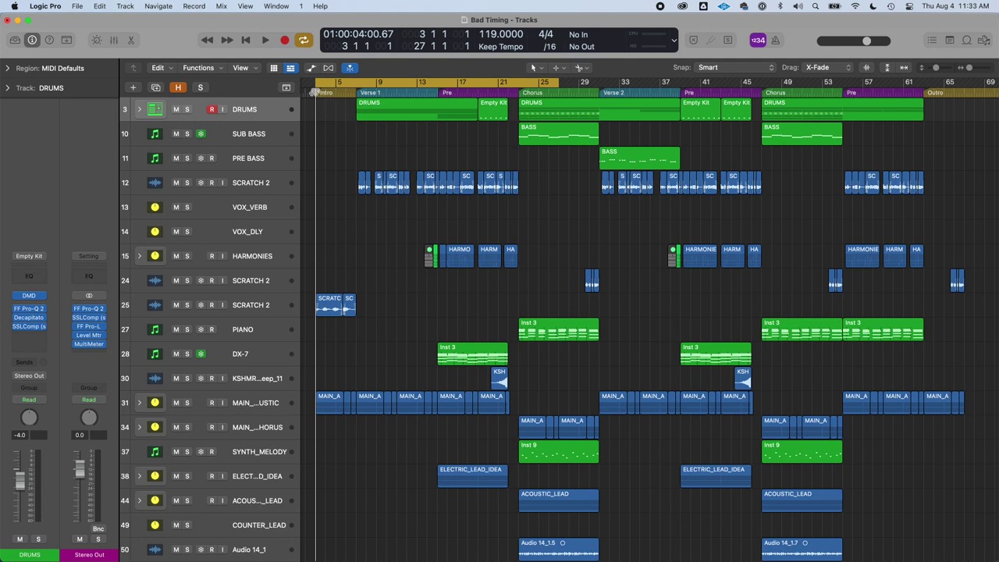
# - Play Bad Timing from the project start through intro, verse and pre-chorus into the first Chorus
pyautogui.click(531, 93)
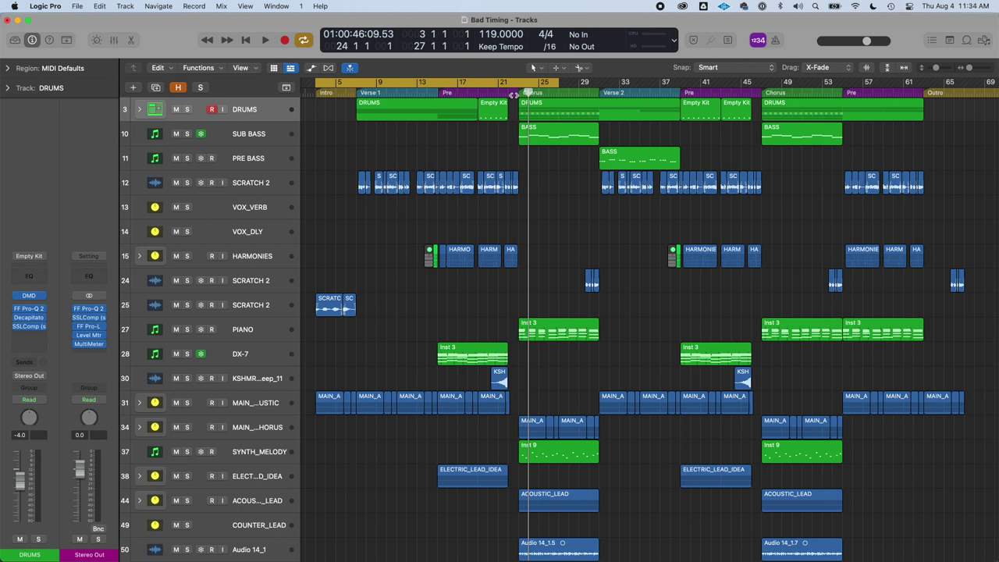
pyautogui.press('Return')
pyautogui.press('space')
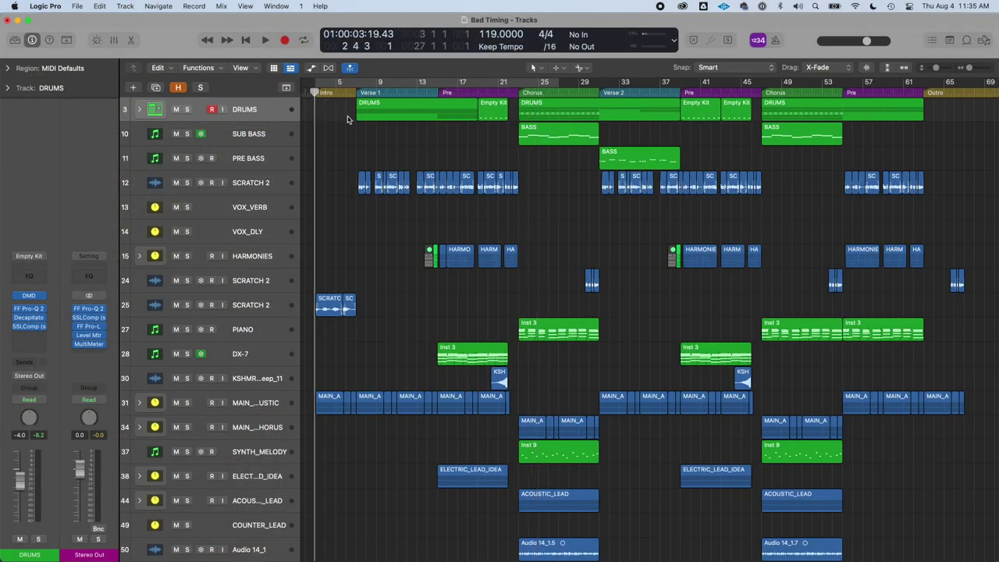
# - Place the playhead at bar 7, the start of Verse 1
pyautogui.click(356, 92)
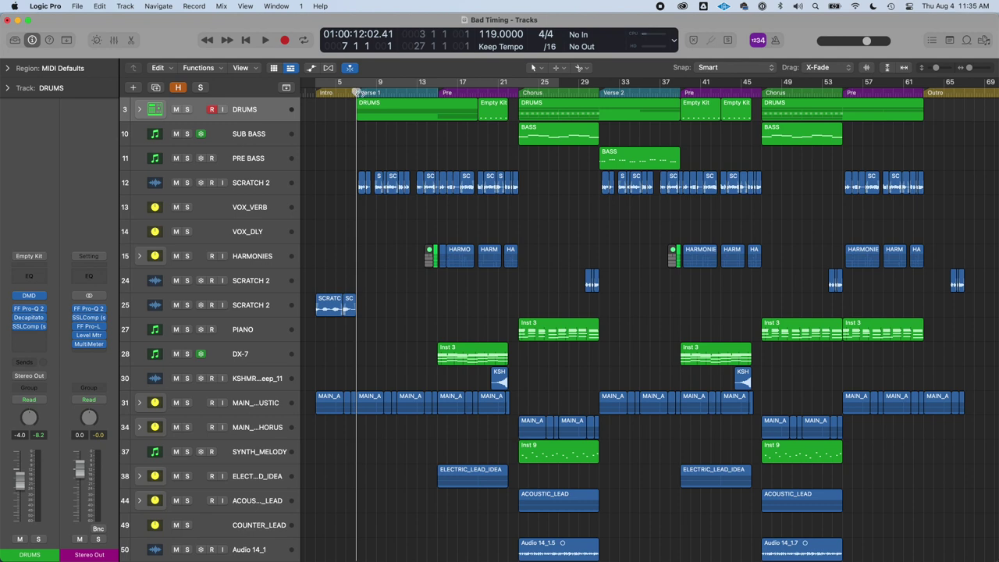
# - Expand the DRUMS stack and audition the KICK track soloed through Verse 1
pyautogui.click(140, 113)
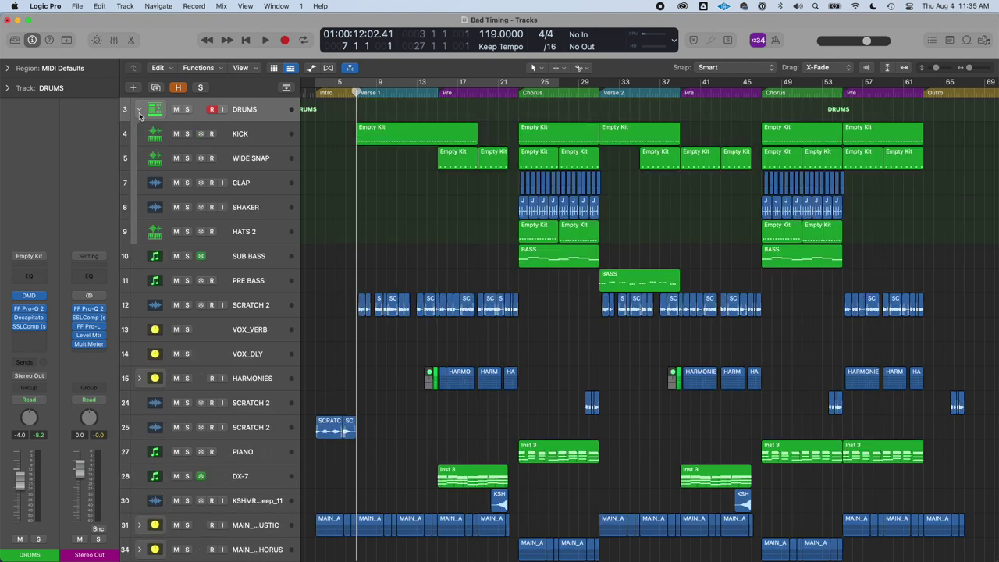
pyautogui.click(371, 141)
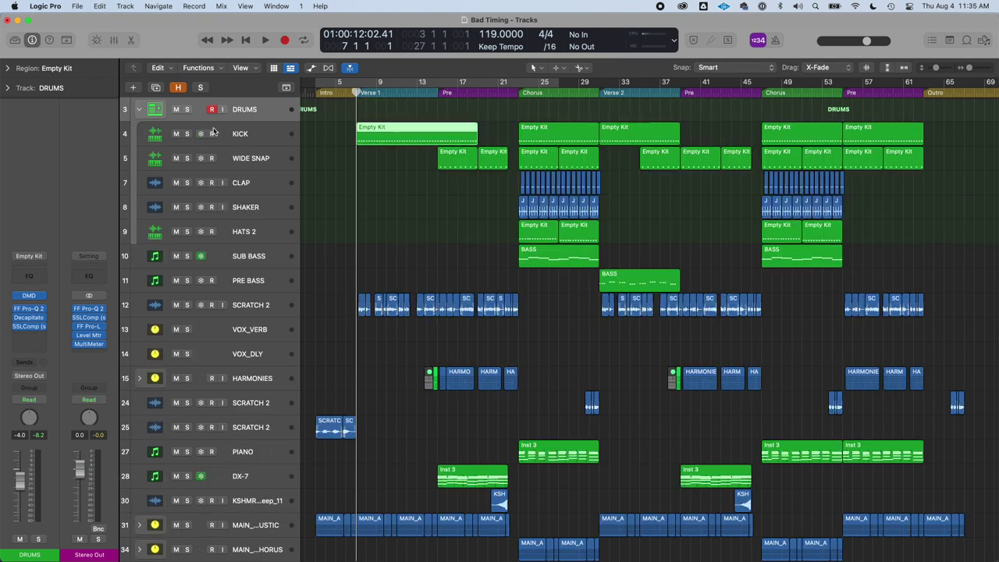
pyautogui.press('space')
pyautogui.click(187, 135)
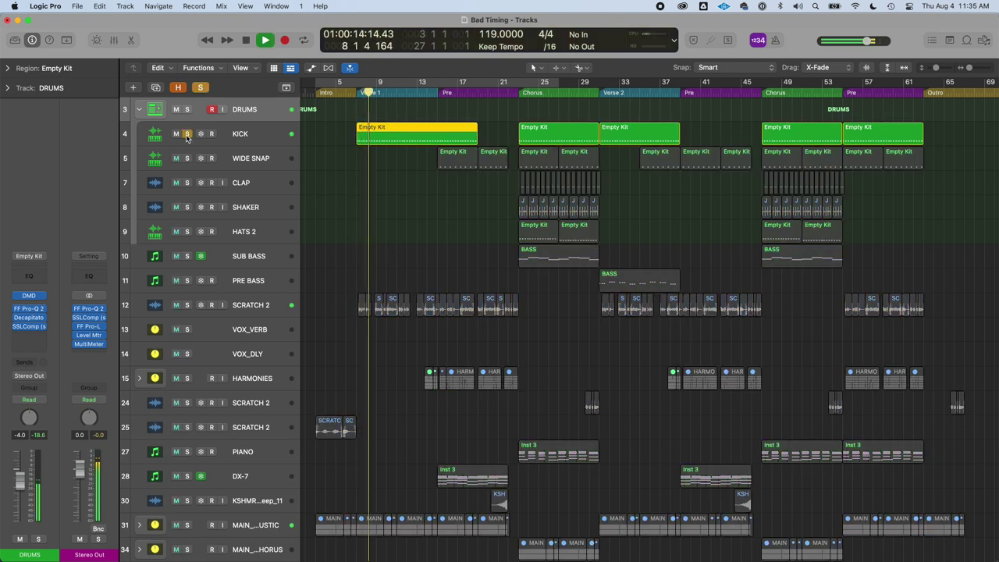
pyautogui.press('space')
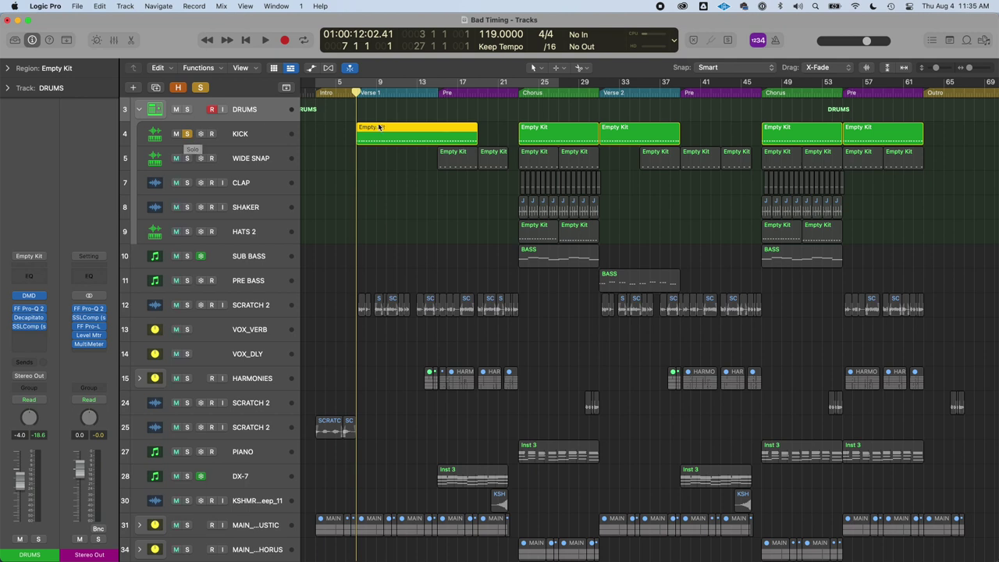
pyautogui.click(187, 134)
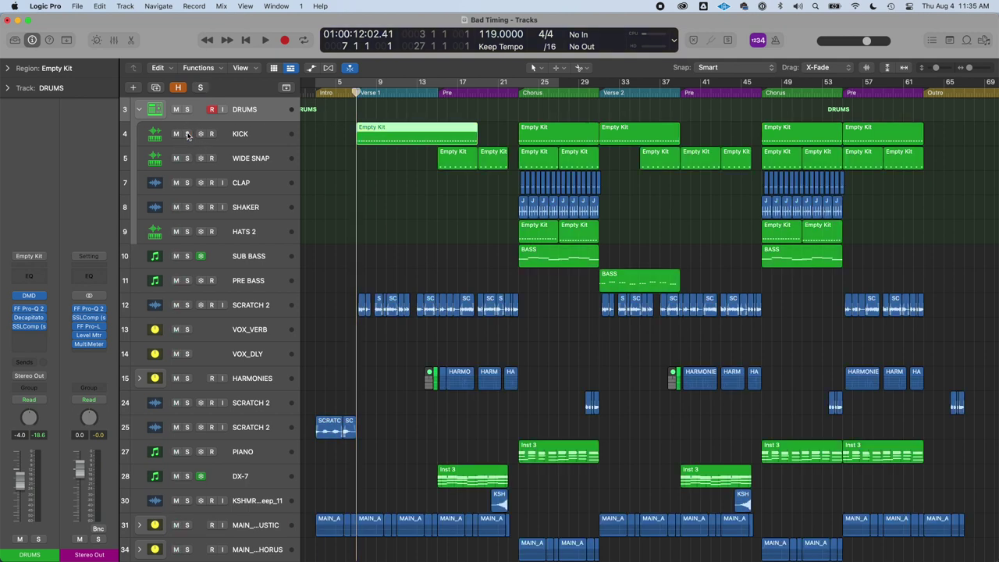
# - From bar 15 in Pre, solo KICK with WIDE SNAP, then clear solos and play
pyautogui.click(438, 93)
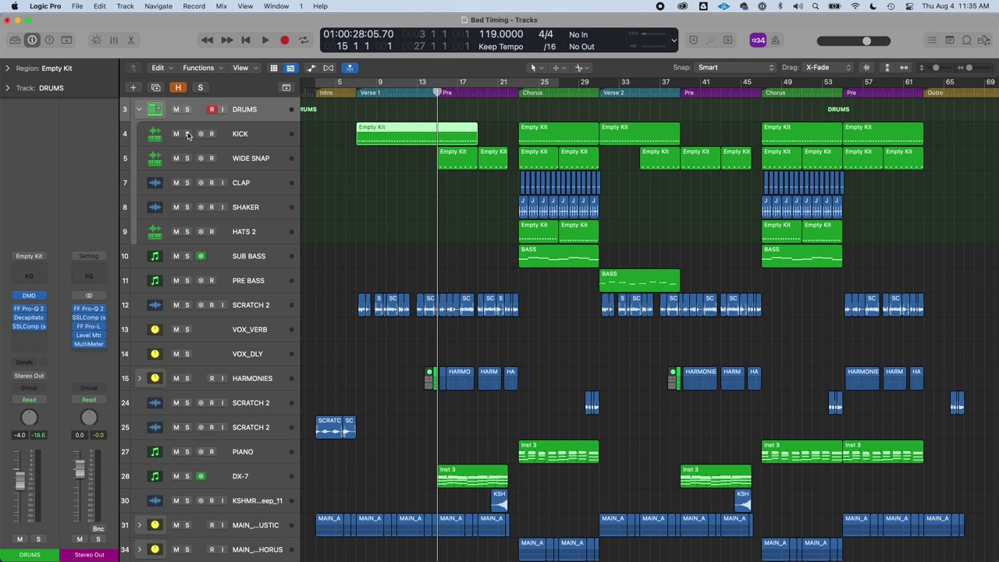
pyautogui.click(186, 160)
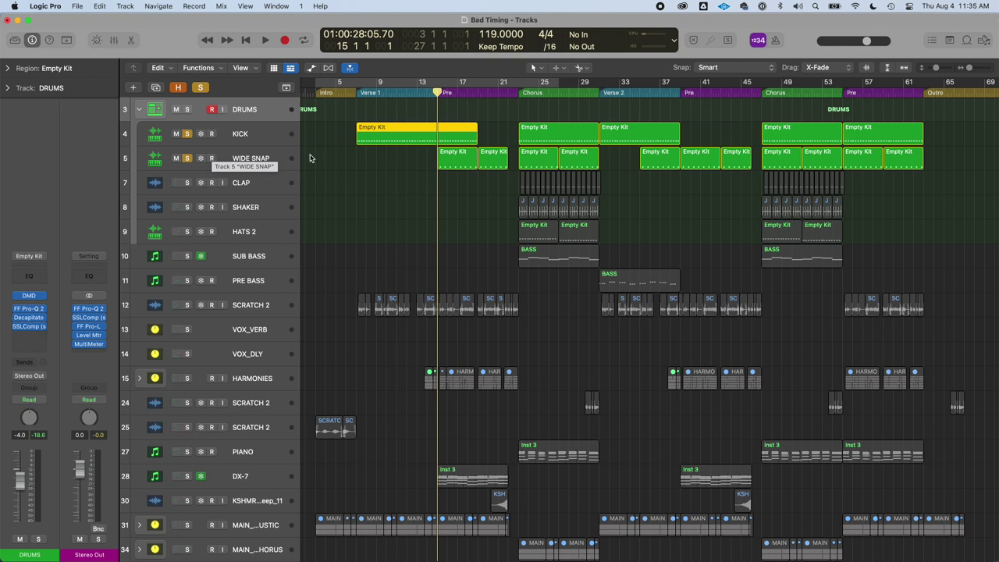
pyautogui.press('ctrl+alt+super+s')
pyautogui.press('space')
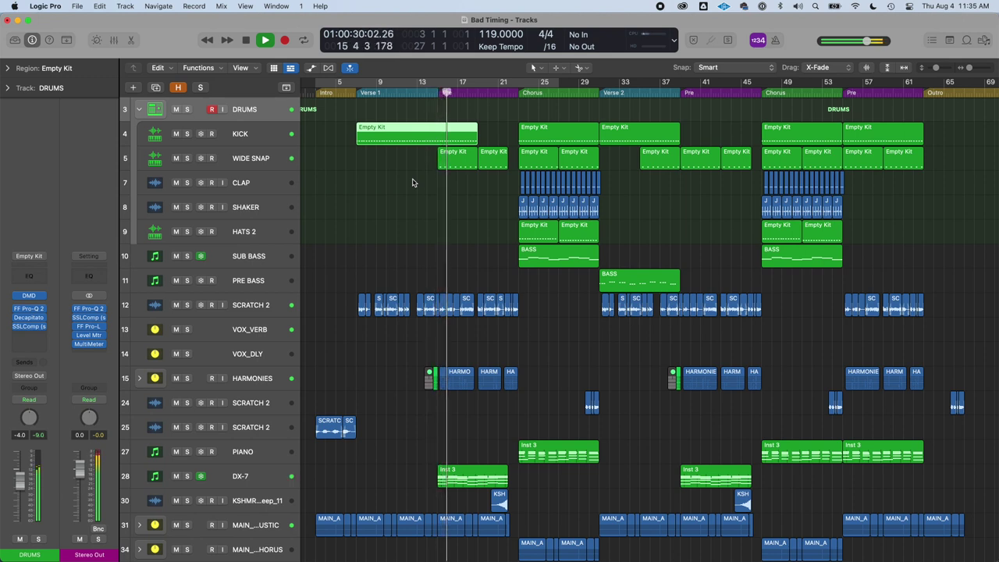
pyautogui.press('space')
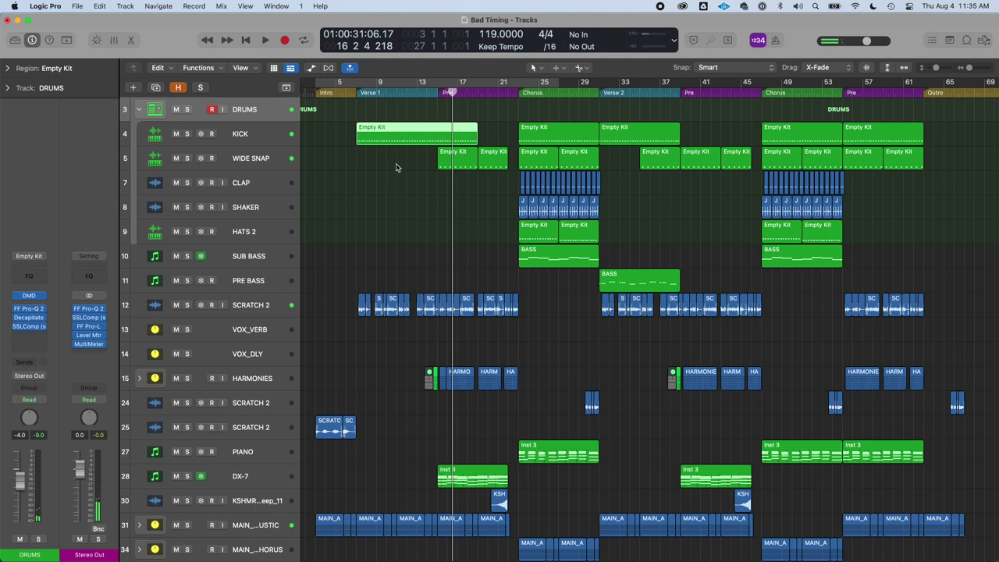
# - Play from bar 17 through the pre-chorus and stop at bar 23, the first Chorus
pyautogui.click(477, 93)
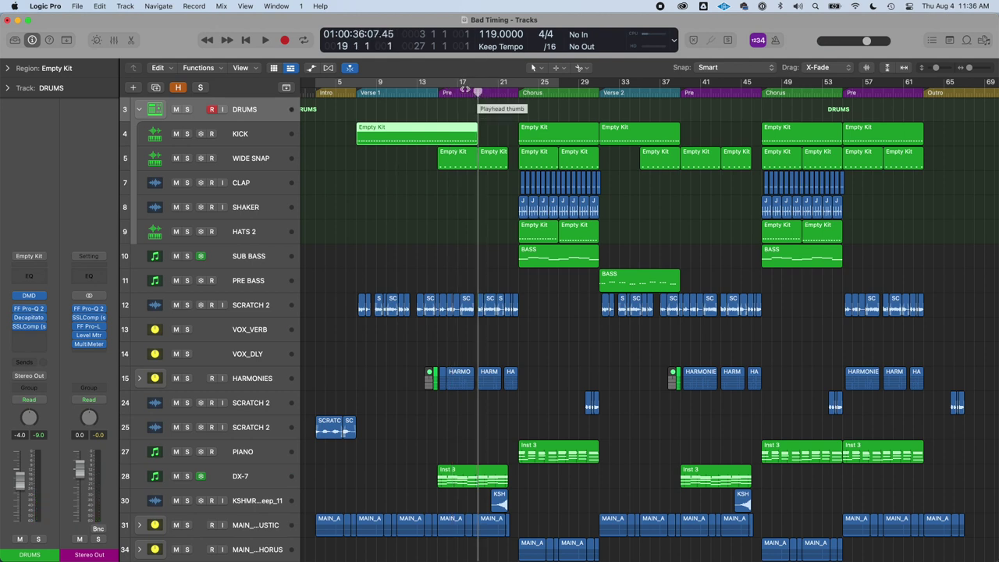
pyautogui.moveTo(465, 91); pyautogui.dragTo(469, 94)
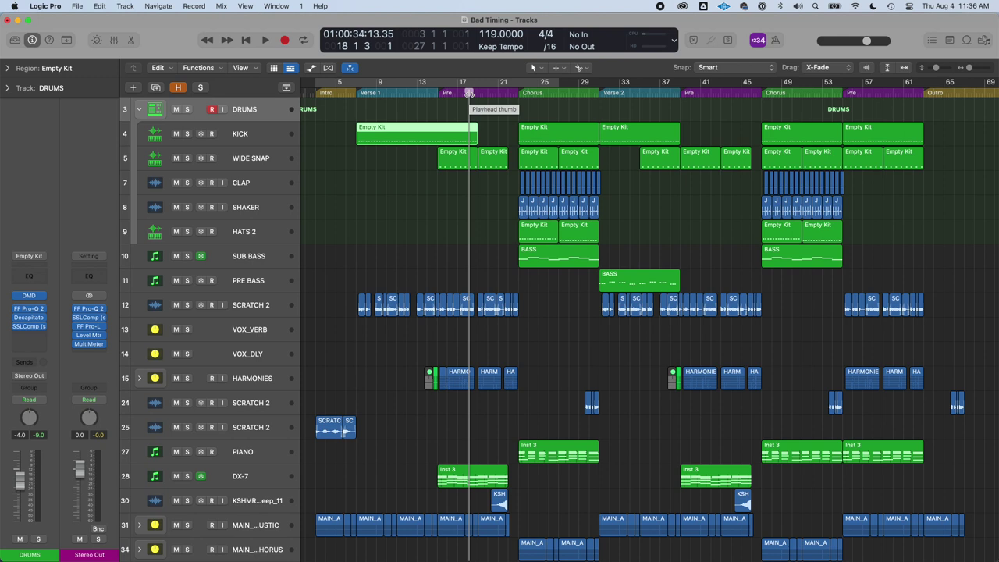
pyautogui.click(457, 108)
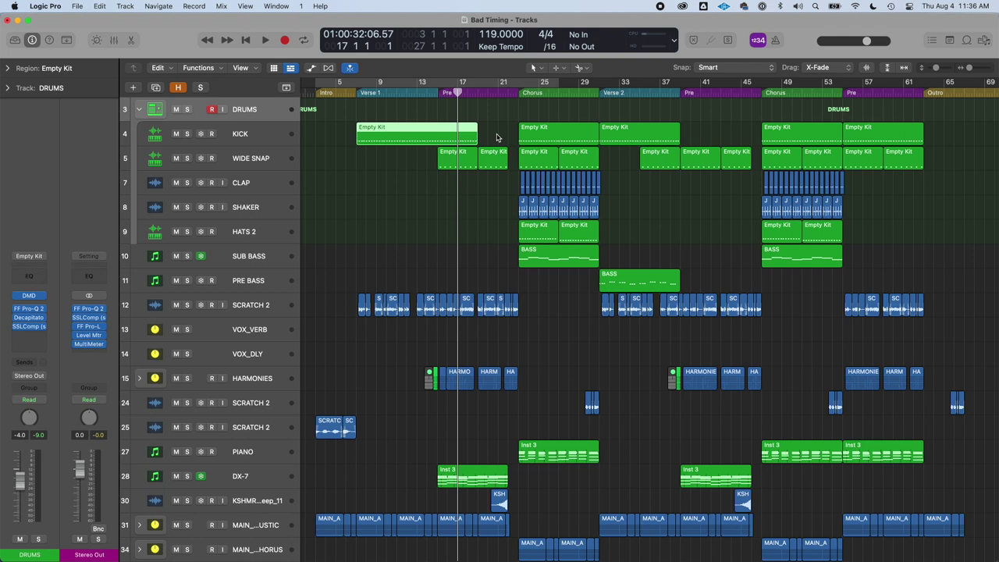
pyautogui.press('space')
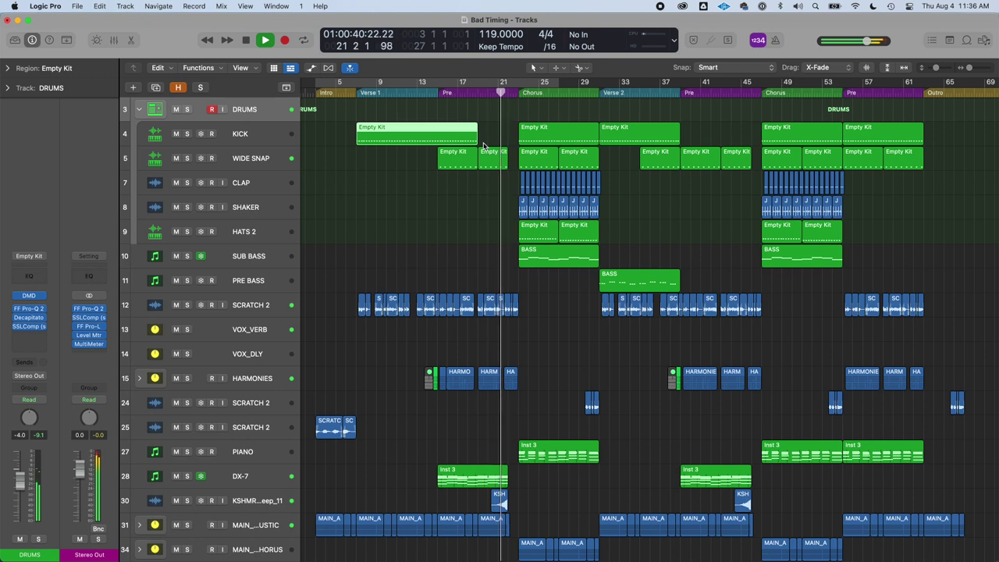
pyautogui.press('space')
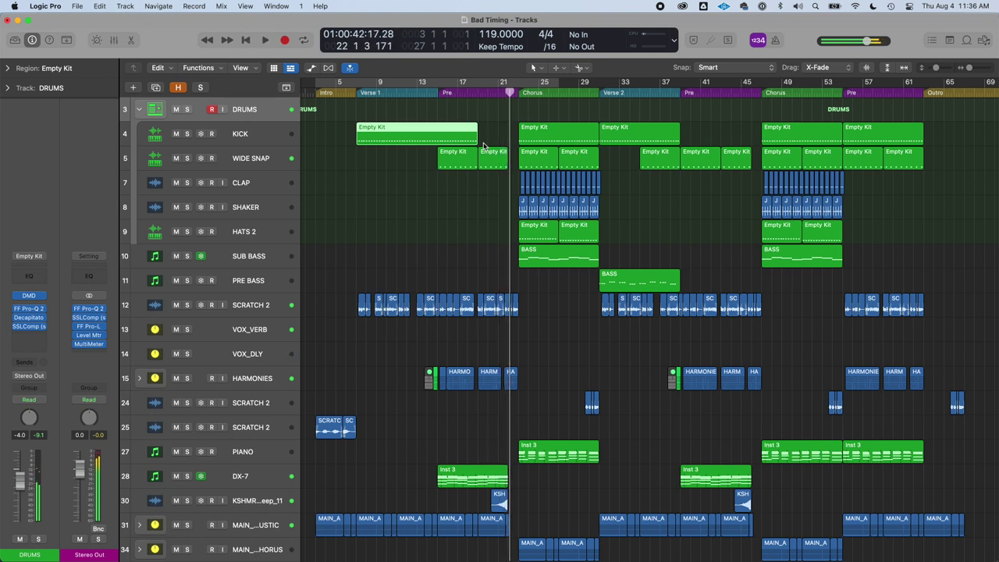
pyautogui.click(520, 93)
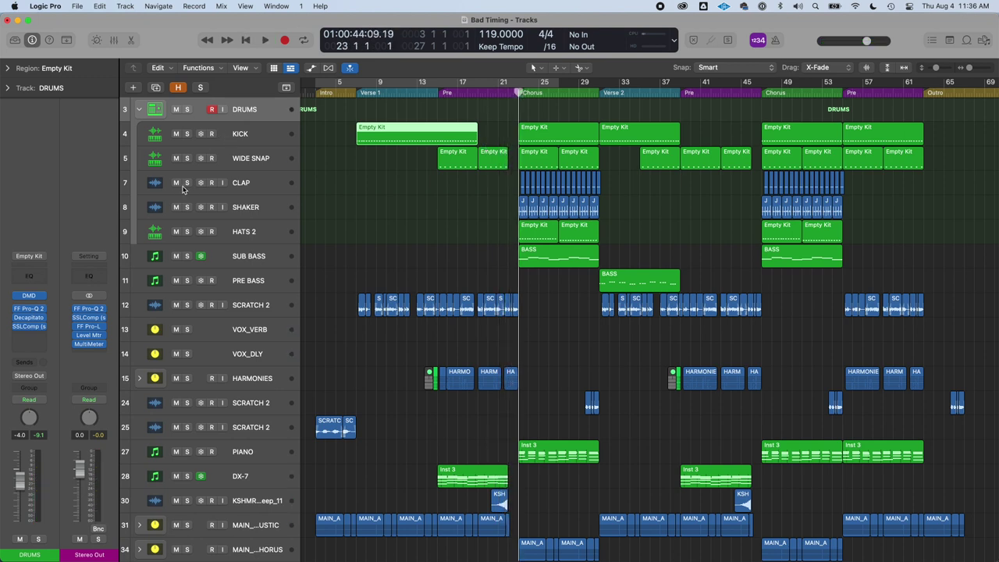
# - Solo CLAP, SHAKER and HATS 2 and play the Chorus, briefly trying a bars 23–31 cycle
pyautogui.moveTo(187, 186); pyautogui.dragTo(194, 248)
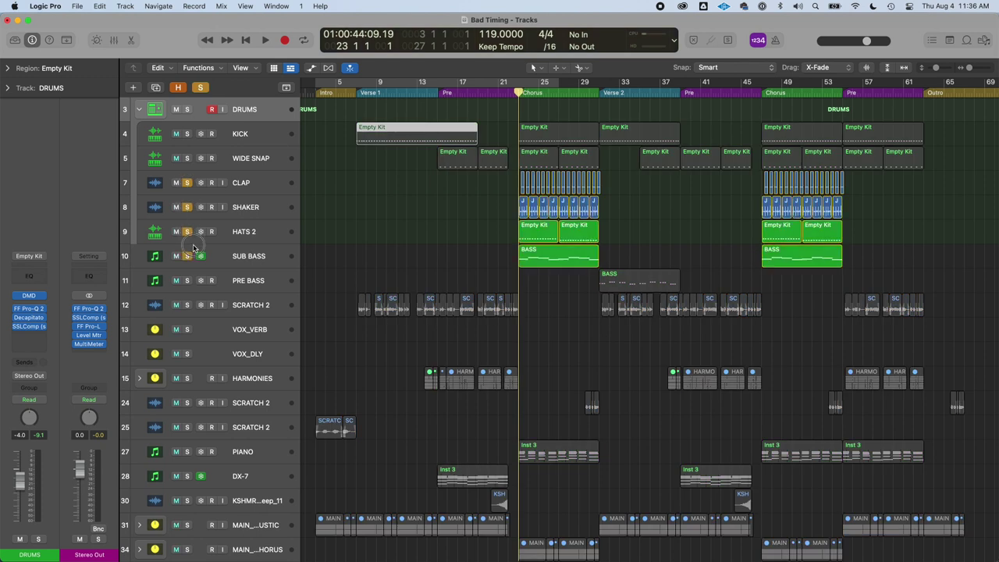
pyautogui.click(190, 256)
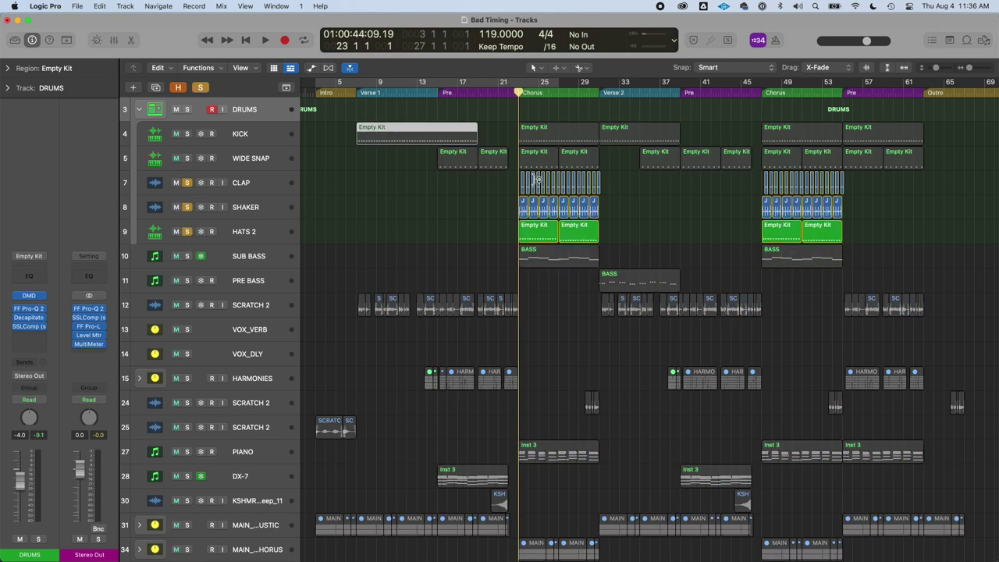
pyautogui.press('space')
pyautogui.scroll(3, 486, 188)
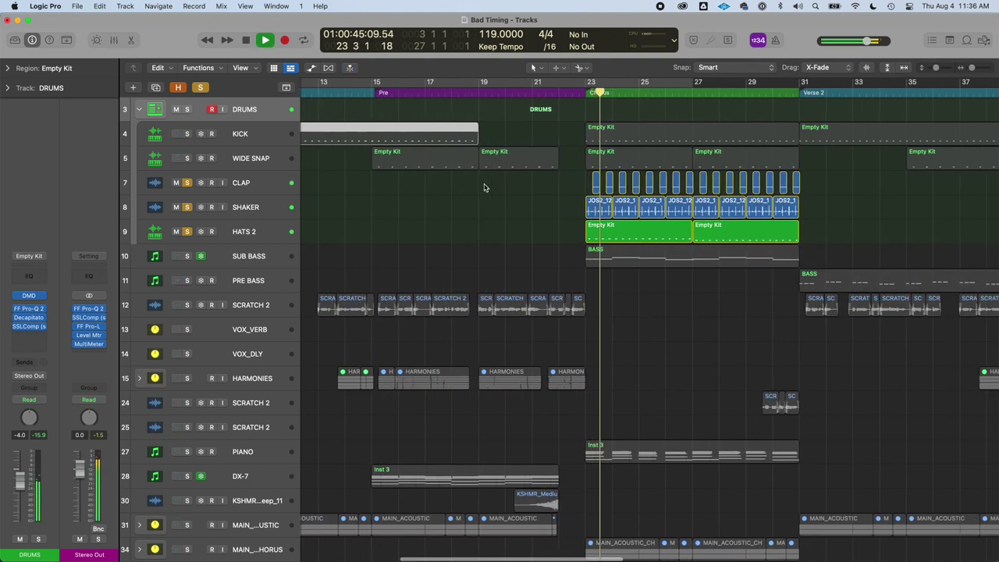
pyautogui.moveTo(567, 83); pyautogui.dragTo(774, 84)
pyautogui.press('space')
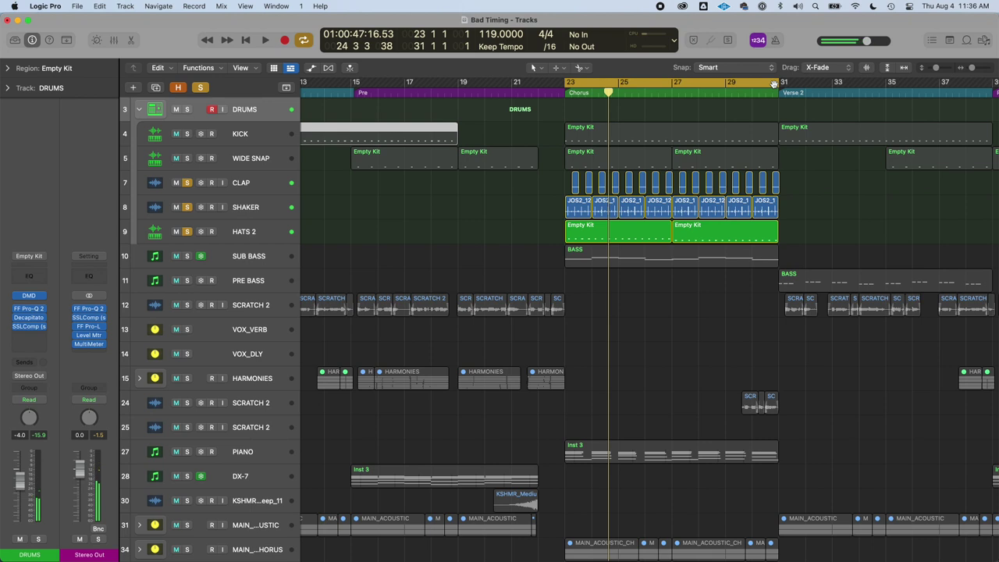
pyautogui.click(774, 83)
# - Add KICK and WIDE SNAP to the solo and play the Chorus ending from bar 29
pyautogui.hscroll(5, 594, 234)
pyautogui.click(585, 86)
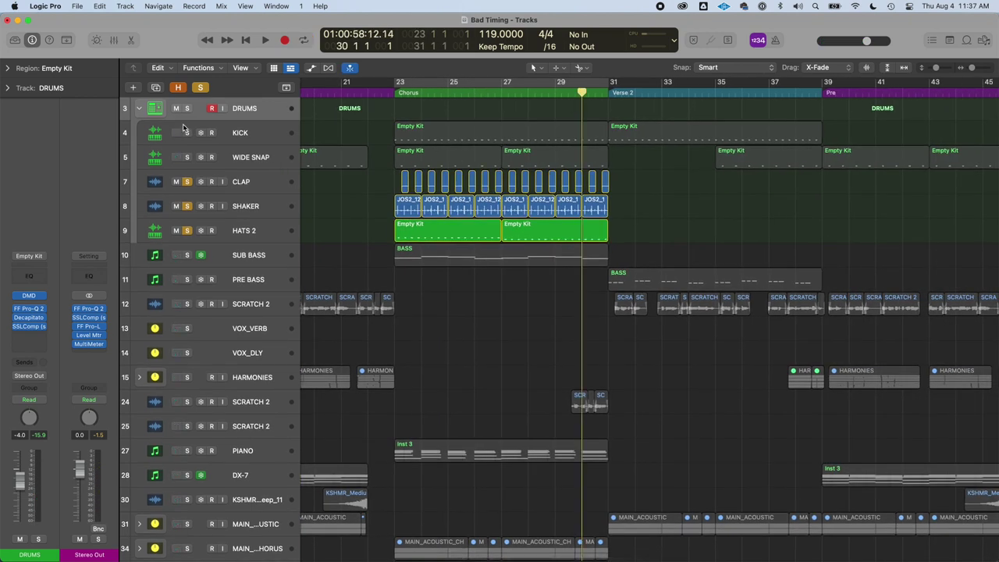
pyautogui.moveTo(186, 134); pyautogui.dragTo(189, 156)
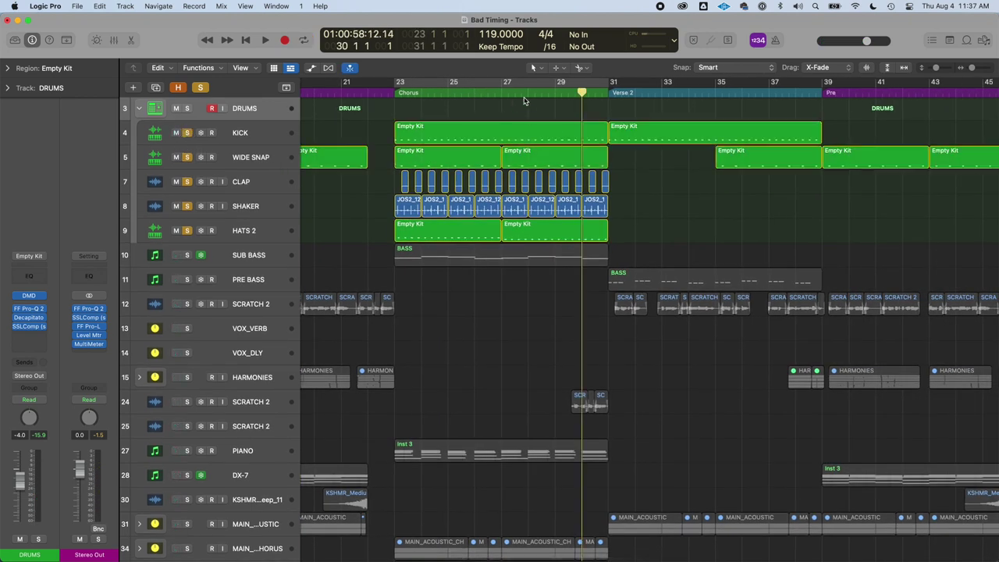
pyautogui.click(563, 93)
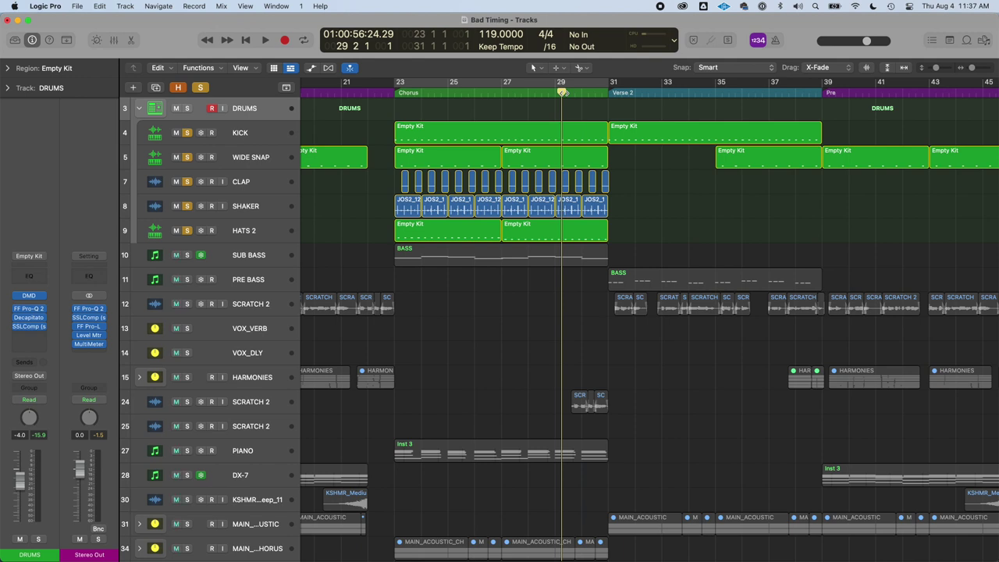
pyautogui.press('space')
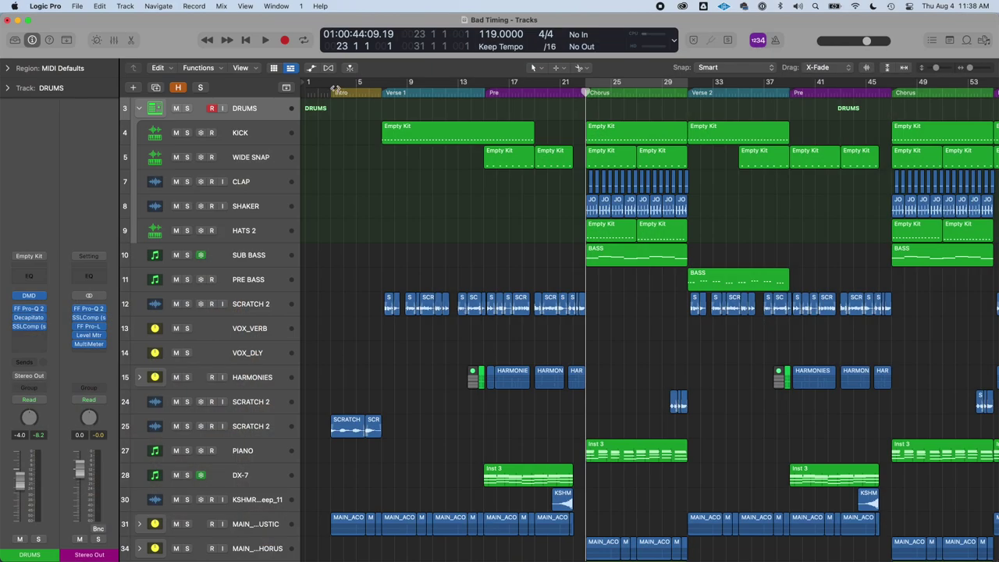
# - Play from bar 3, then park the playhead at bar 14 and solo DX-7
pyautogui.click(332, 93)
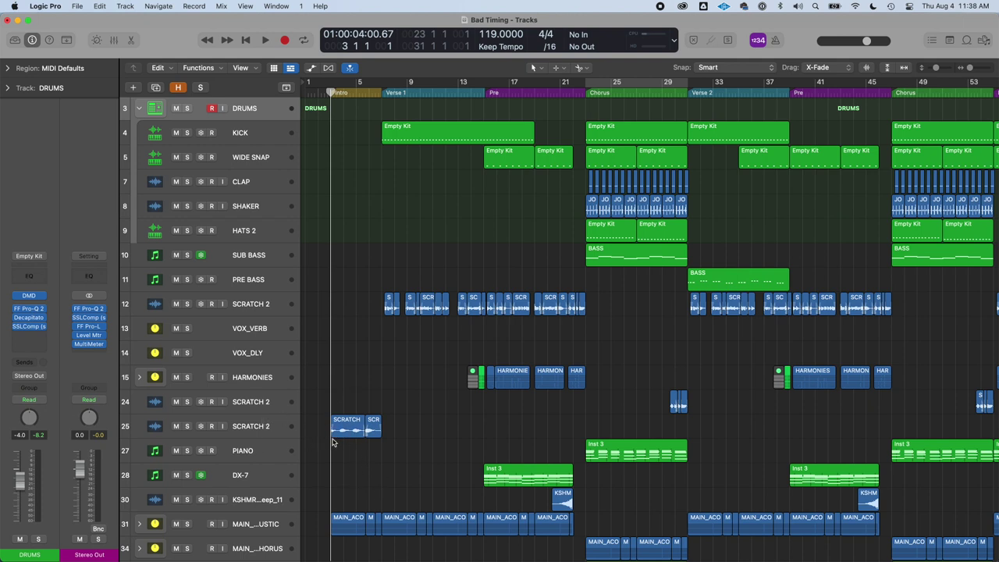
pyautogui.press('space')
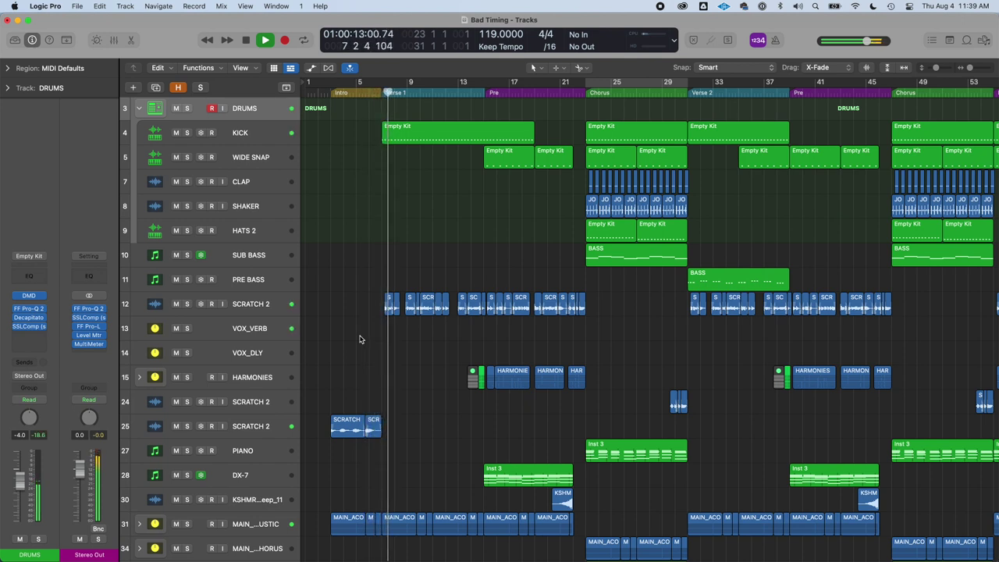
pyautogui.press('space')
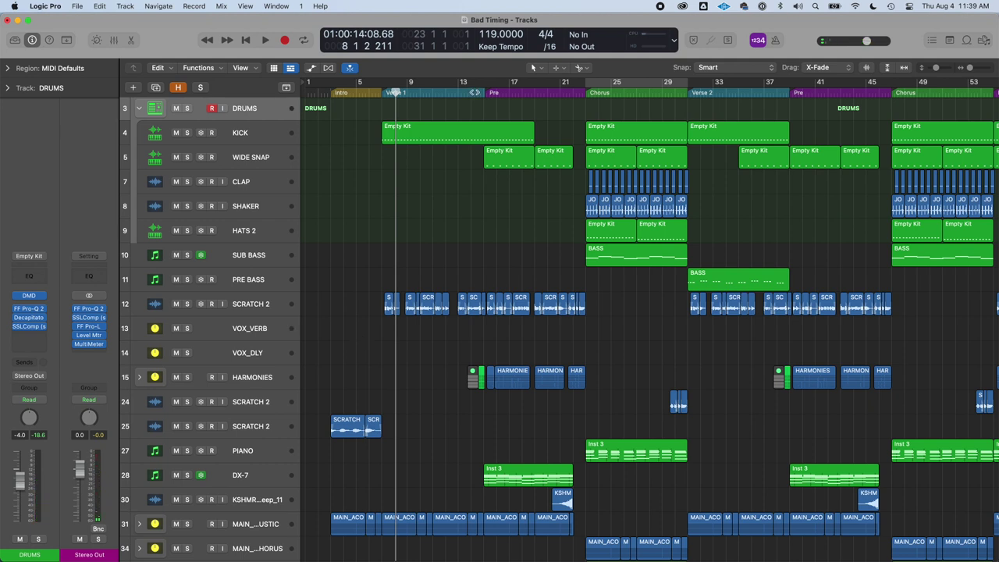
pyautogui.click(472, 92)
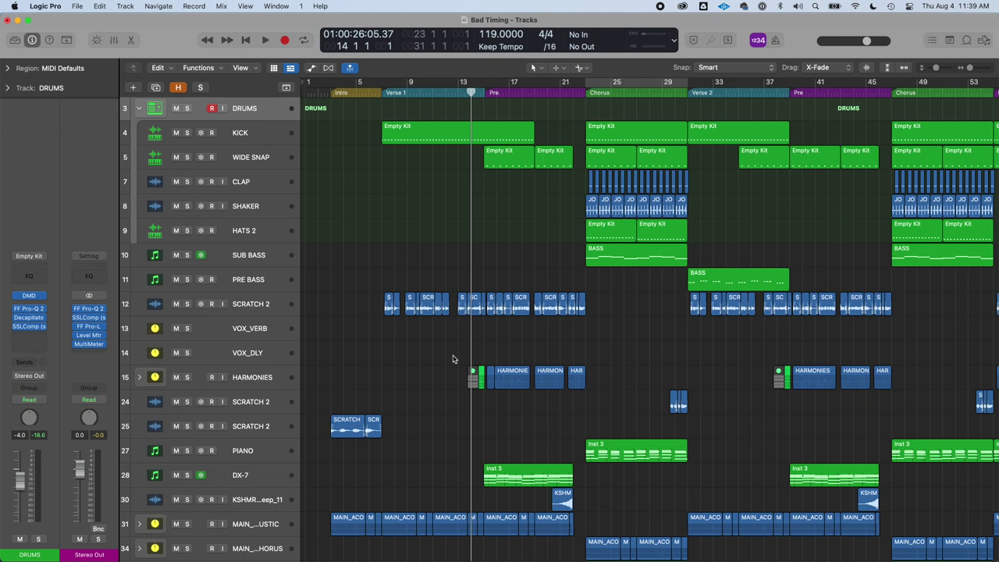
pyautogui.click(187, 475)
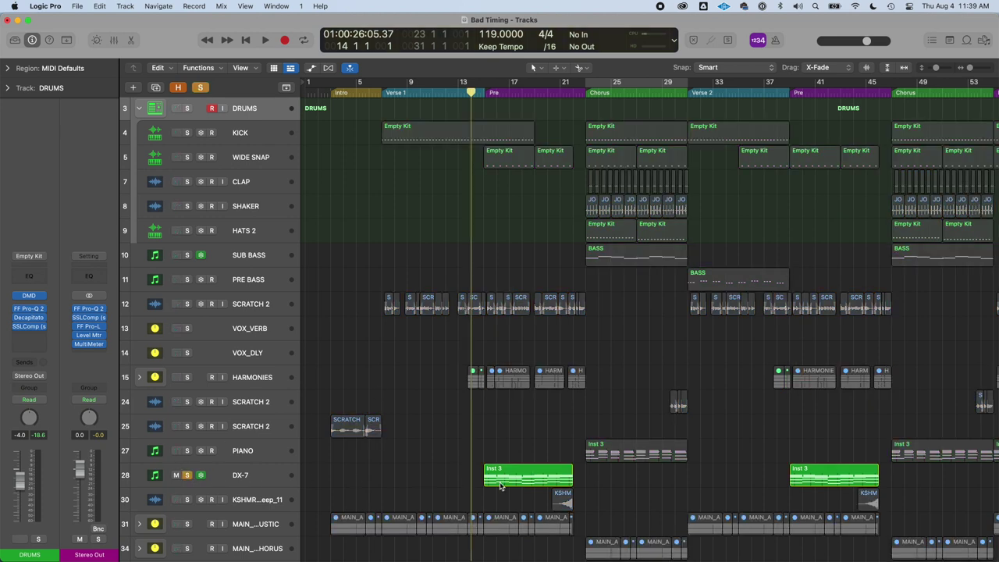
# - Hear DX-7 alone, then the soloed KSHMR sweep zoomed to bars 13–35, ending at bar 22
pyautogui.press('space')
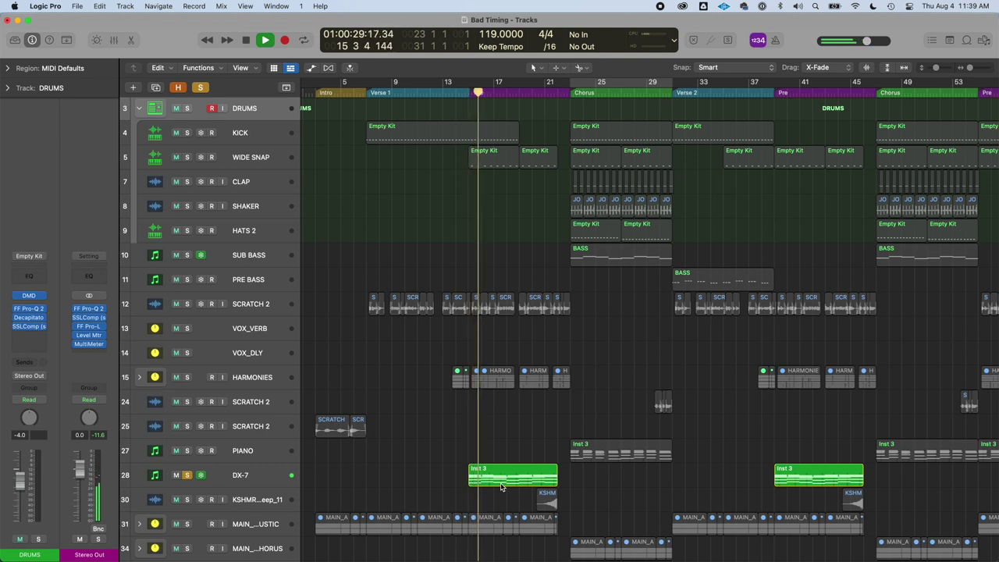
pyautogui.press('space')
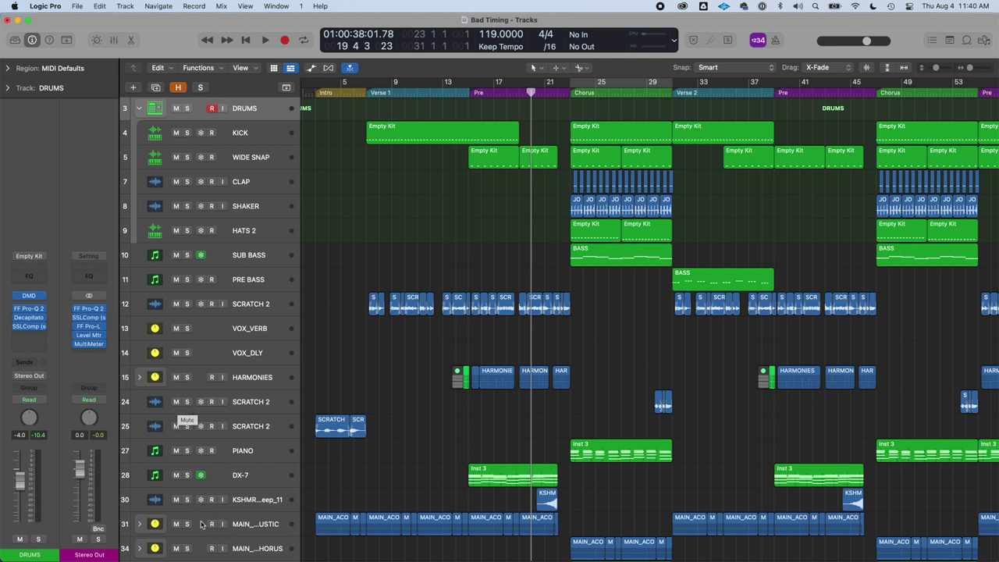
pyautogui.click(188, 500)
pyautogui.click(247, 504)
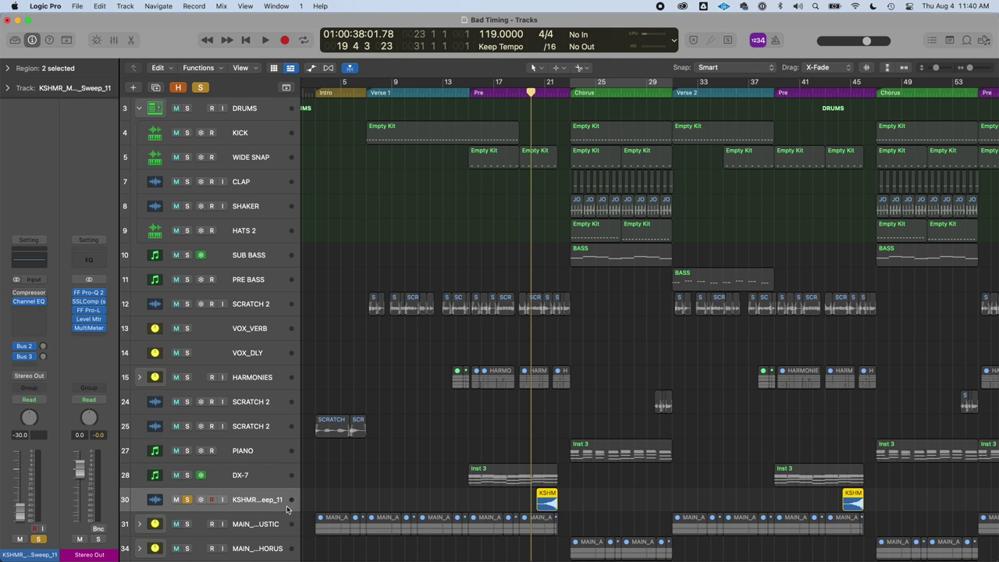
pyautogui.press('space')
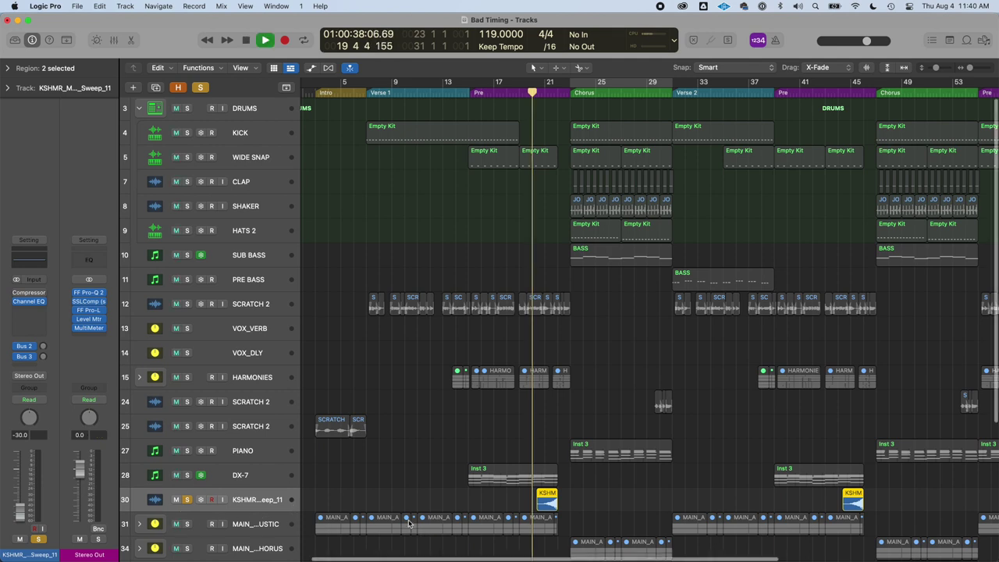
pyautogui.press('super+Right')
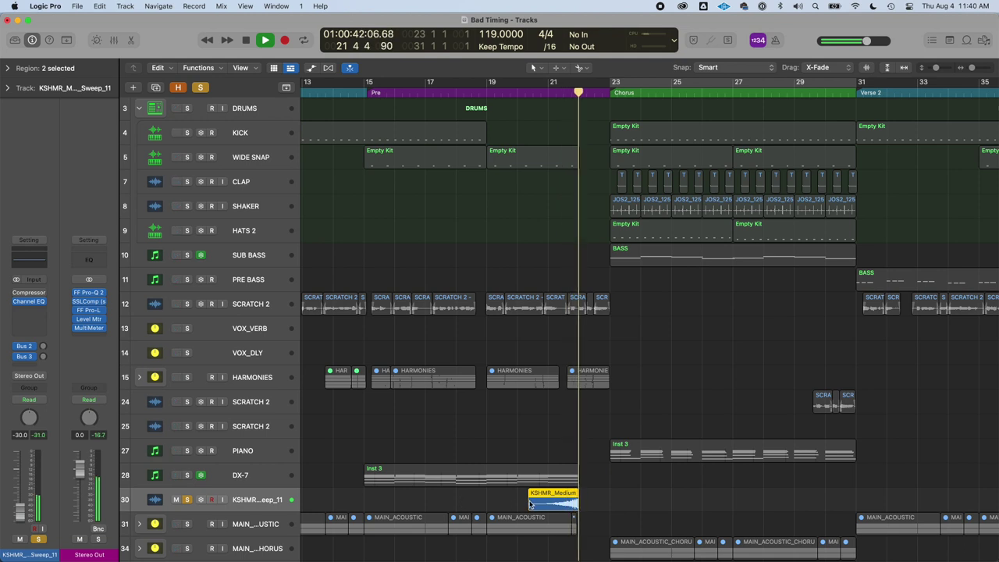
pyautogui.press('space')
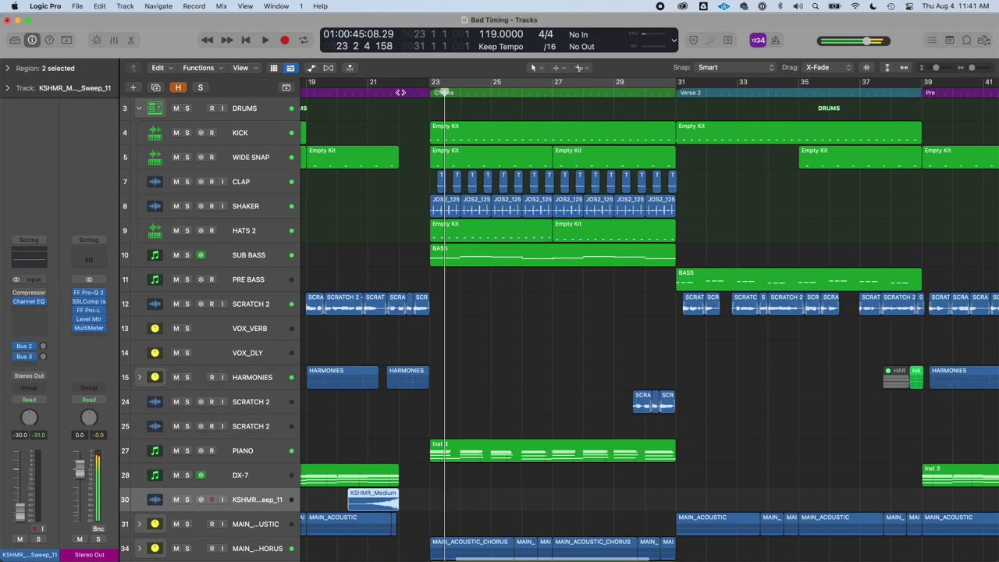
pyautogui.click(399, 92)
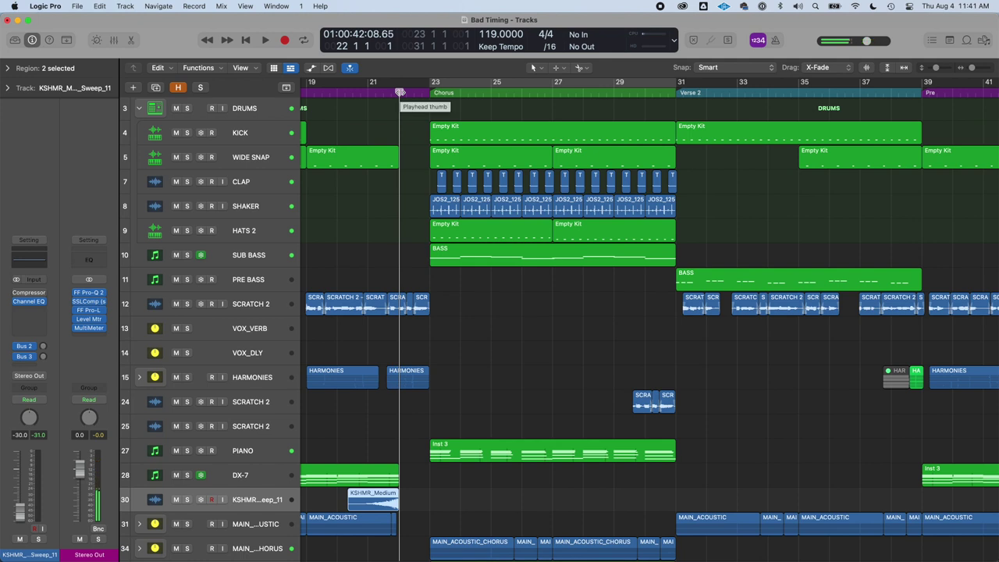
# - Solo the chorus acoustic and lead tracks together with DRUMS and SUB BASS
pyautogui.click(187, 255)
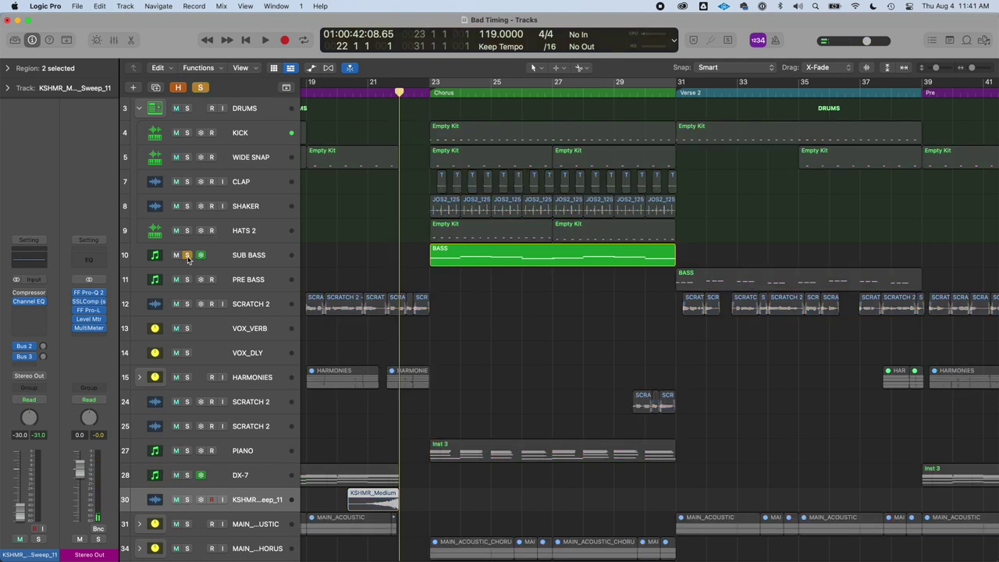
pyautogui.click(187, 255)
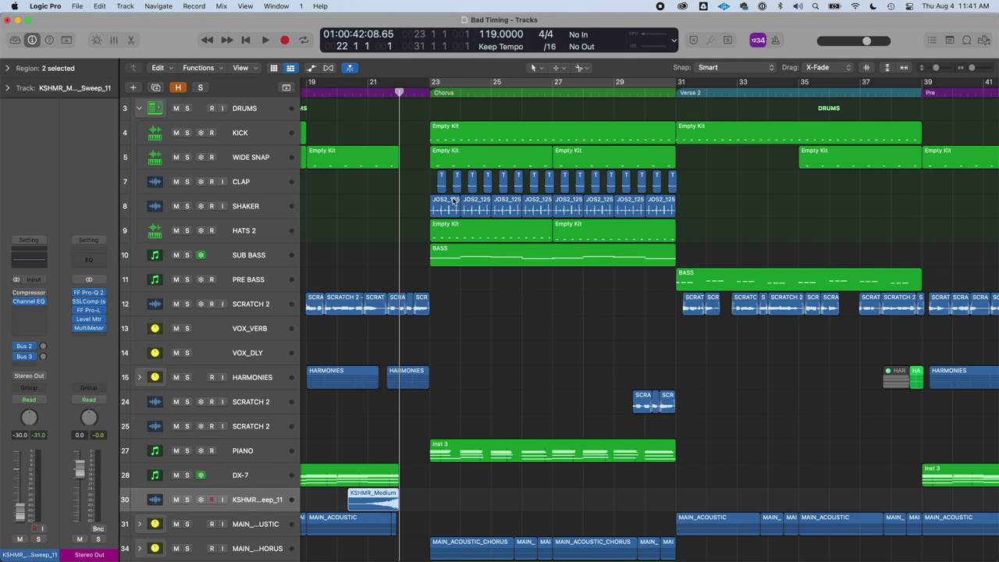
pyautogui.scroll(-5, 441, 312)
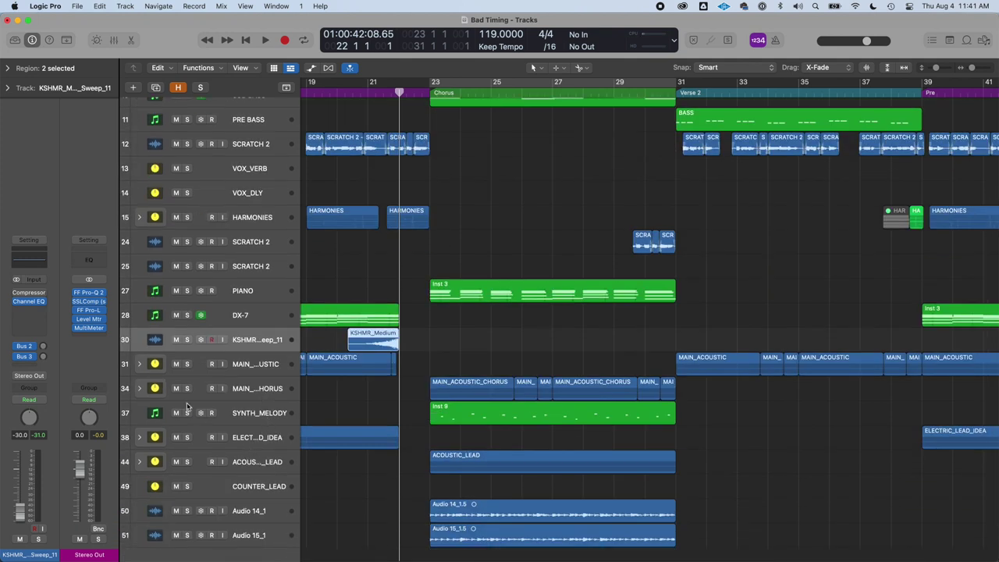
pyautogui.moveTo(187, 391); pyautogui.dragTo(188, 467)
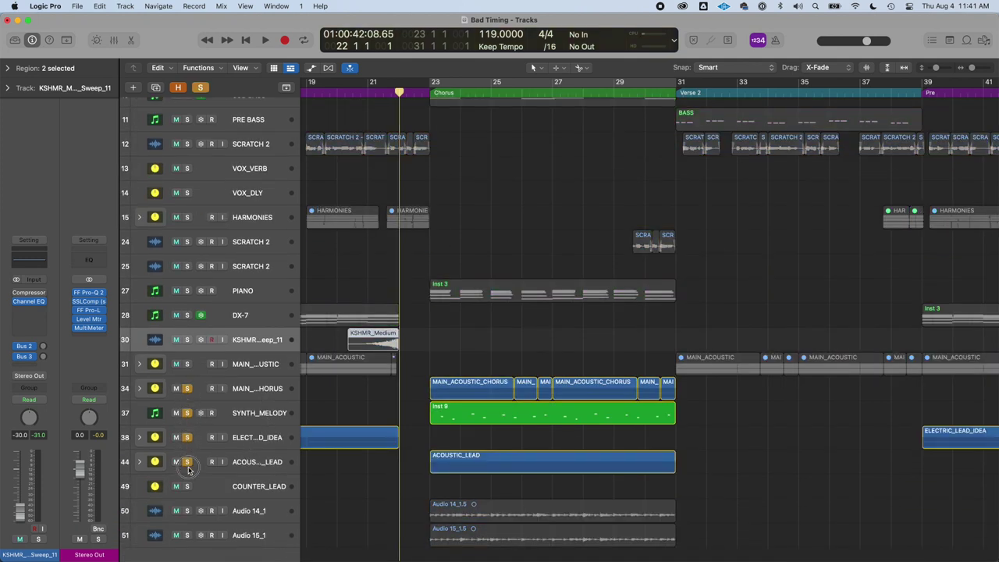
pyautogui.scroll(5, 188, 312)
pyautogui.click(189, 109)
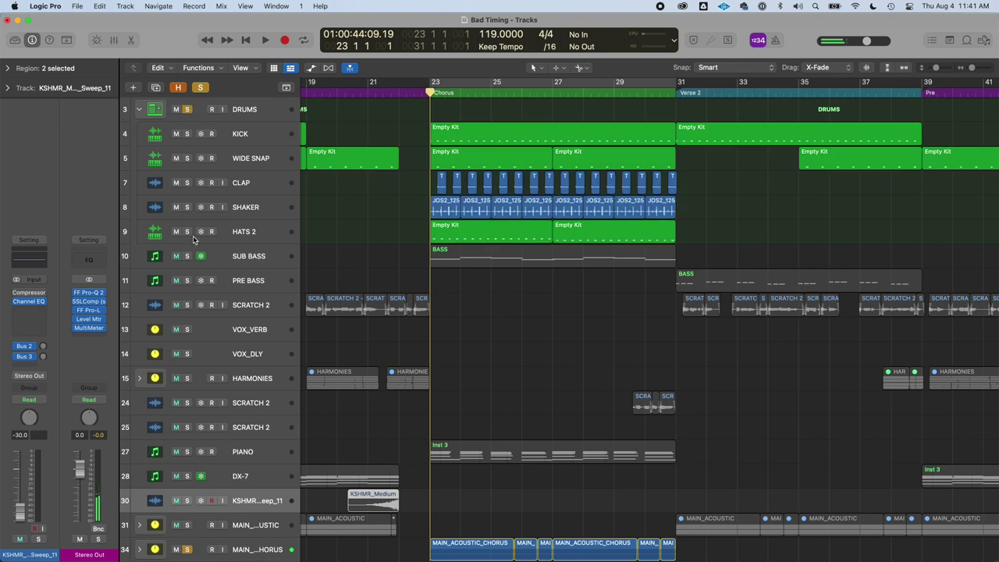
pyautogui.click(186, 256)
# - Loop bars 23–31 with PIANO added to the solo, then zoom out and select the chorus piano region
pyautogui.press('c')
pyautogui.press('space')
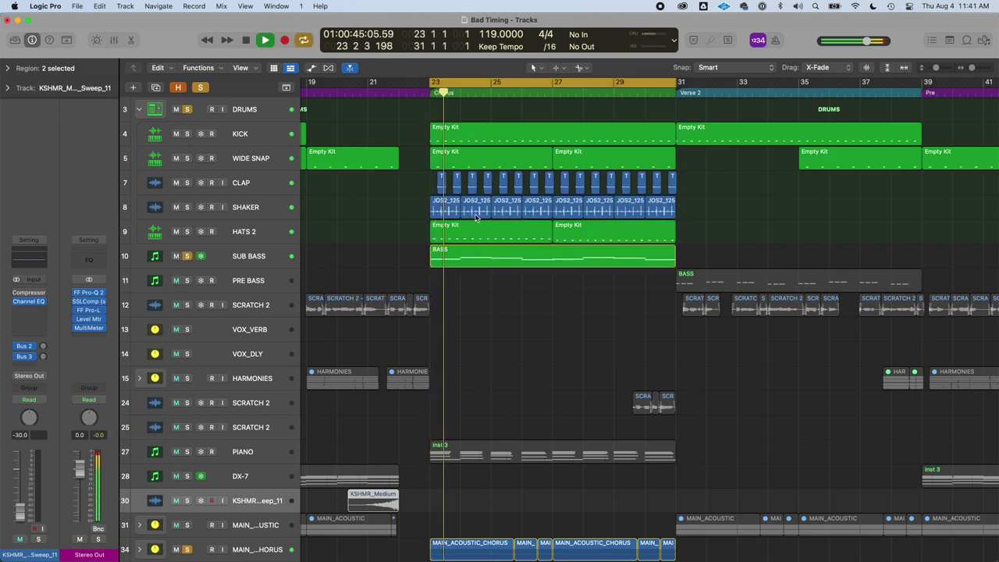
pyautogui.scroll(-3, 476, 219)
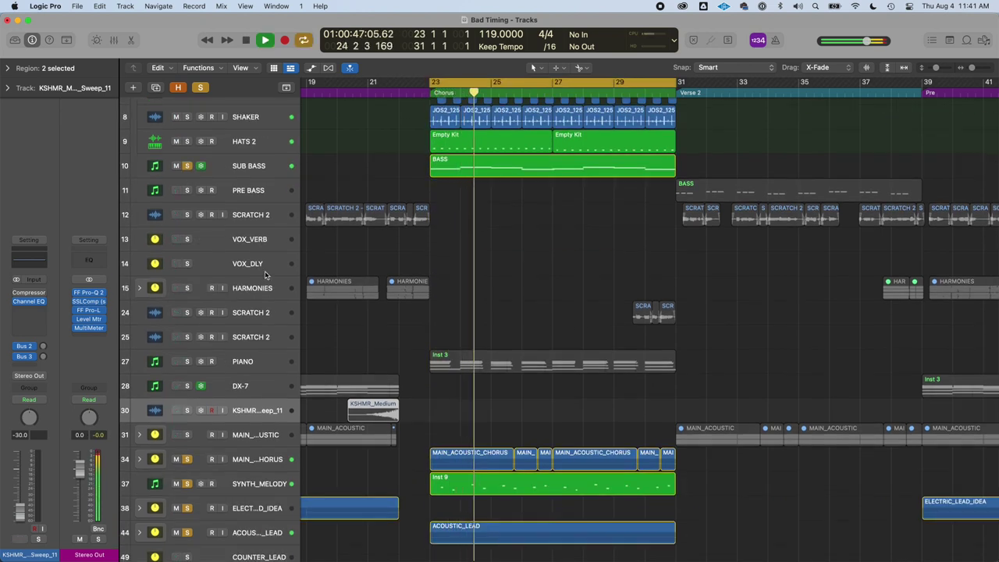
pyautogui.click(187, 362)
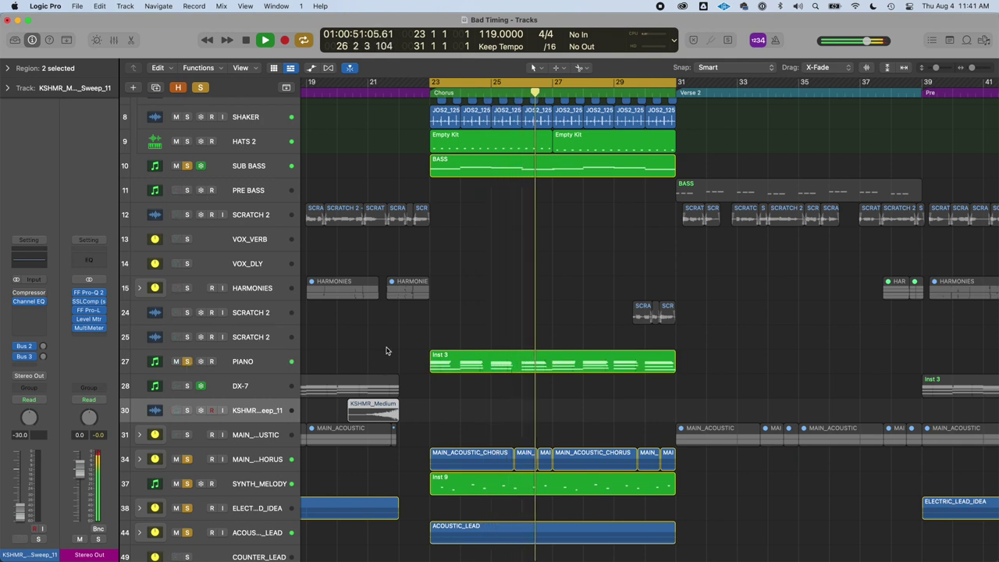
pyautogui.scroll(3, 392, 344)
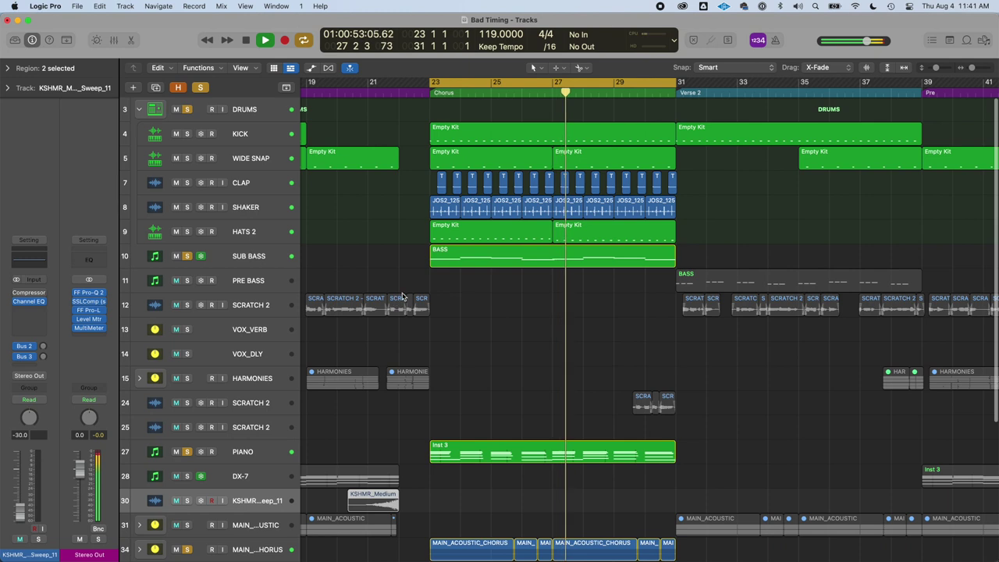
pyautogui.press('space')
pyautogui.press('z')
pyautogui.click(579, 362)
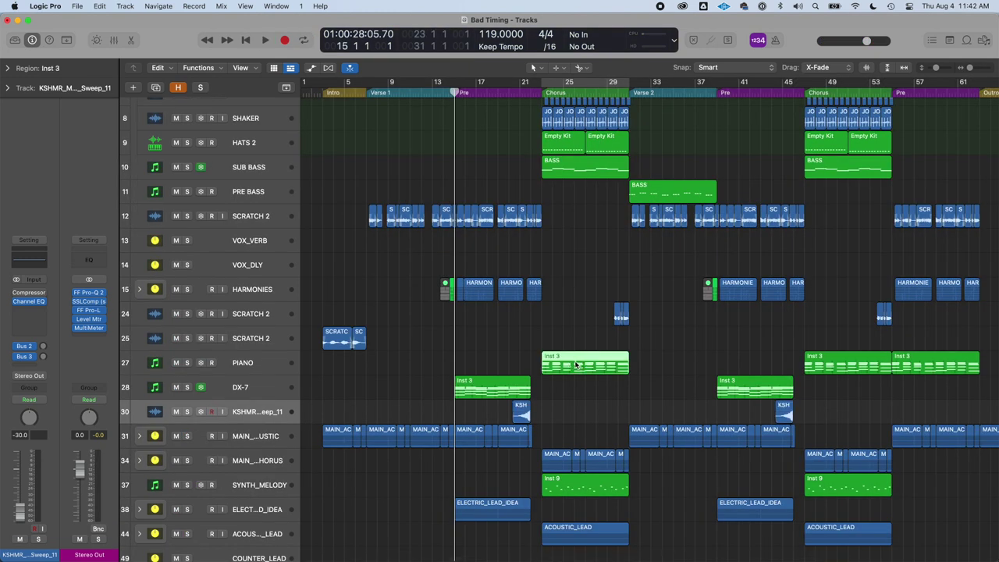
# - Copy the chorus piano, BASS and ACOUSTIC_LEAD regions into the pre-chorus, cancelling the frozen-track alert
pyautogui.keyDown('alt'); pyautogui.moveTo(576, 364); pyautogui.dragTo(489, 364); pyautogui.keyUp('alt')
pyautogui.keyDown('alt'); pyautogui.moveTo(581, 169); pyautogui.dragTo(502, 149); pyautogui.keyUp('alt')
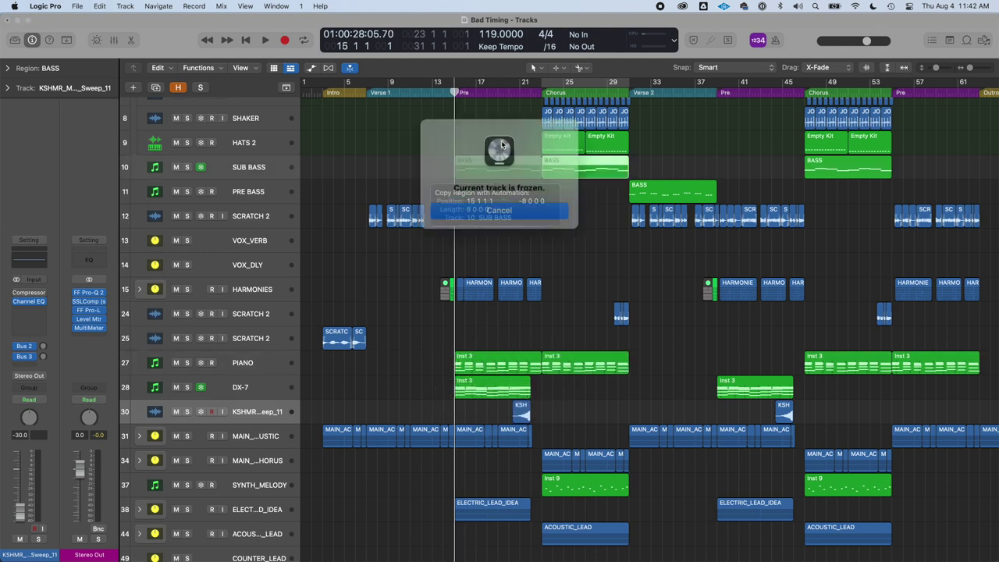
pyautogui.click(521, 200)
pyautogui.press('super+v')
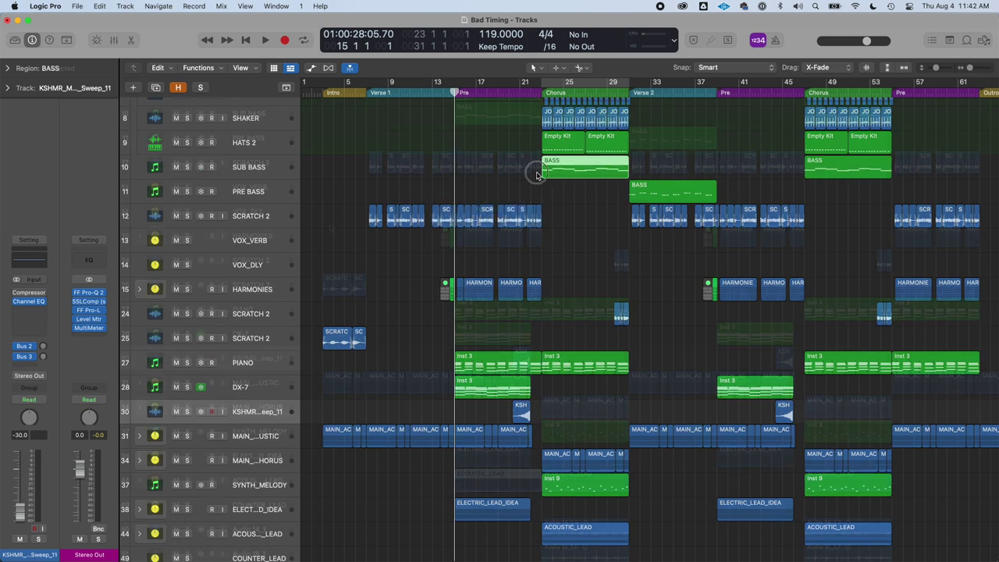
pyautogui.scroll(-2, 535, 167)
# - Play from Verse 1 to hear the copied pre-chorus parts, deselecting the ACOUSTIC_LEAD region
pyautogui.click(366, 92)
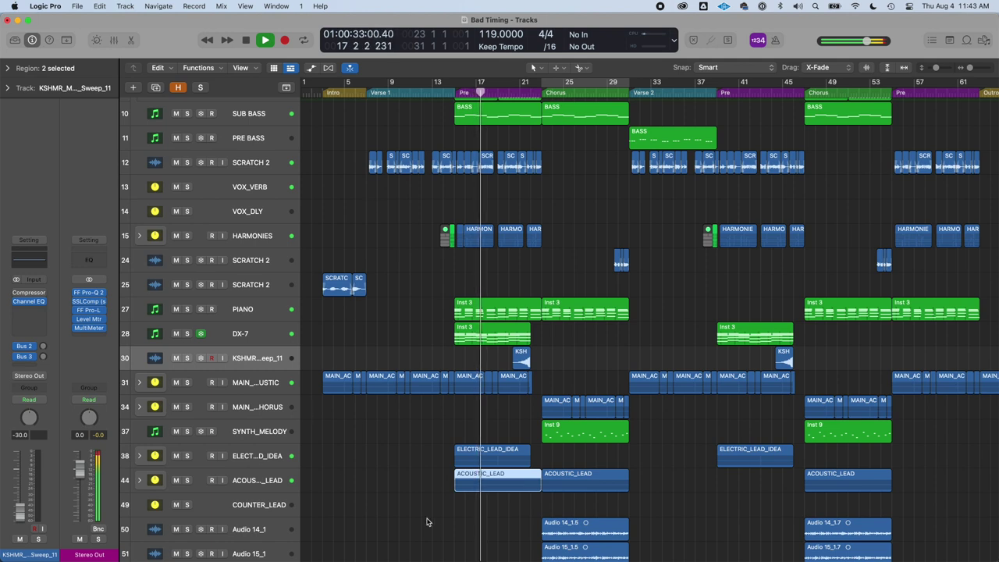
pyautogui.click(522, 406)
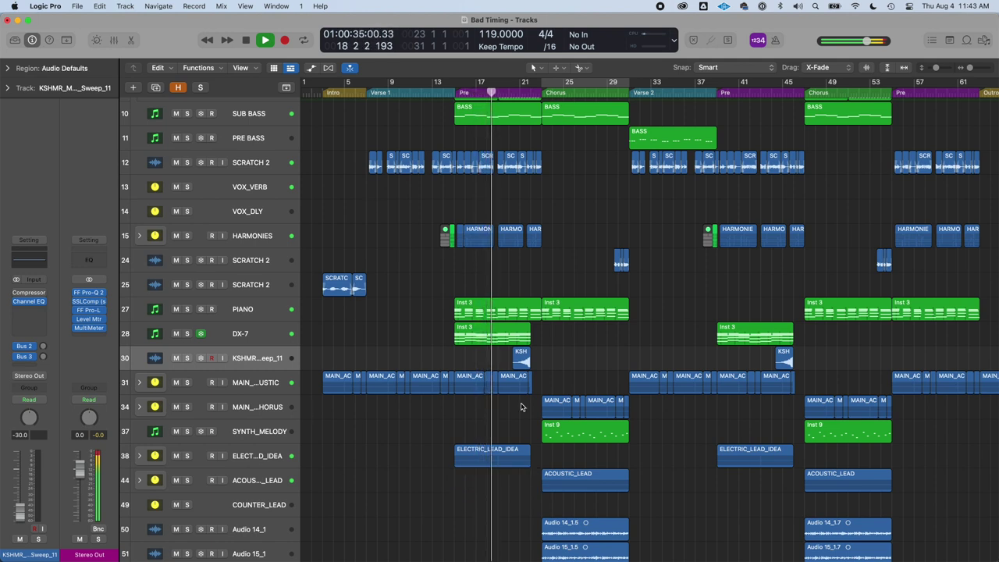
pyautogui.scroll(3, 518, 404)
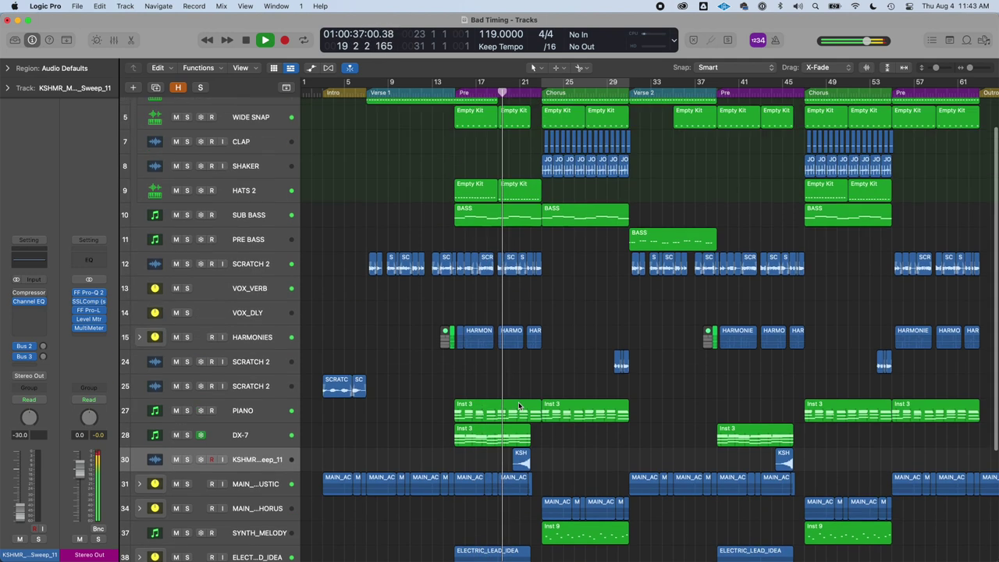
pyautogui.scroll(-3, 520, 405)
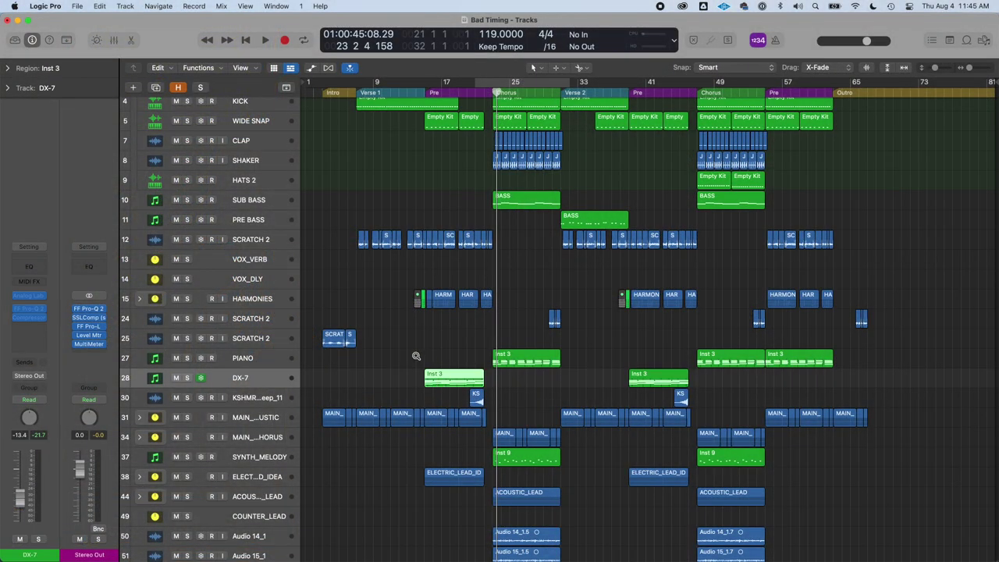
# - Zoom in on the DX-7 Inst 3 region, set the playhead to bar 15 and open its notes
pyautogui.moveTo(416, 356); pyautogui.dragTo(481, 397)
pyautogui.click(420, 89)
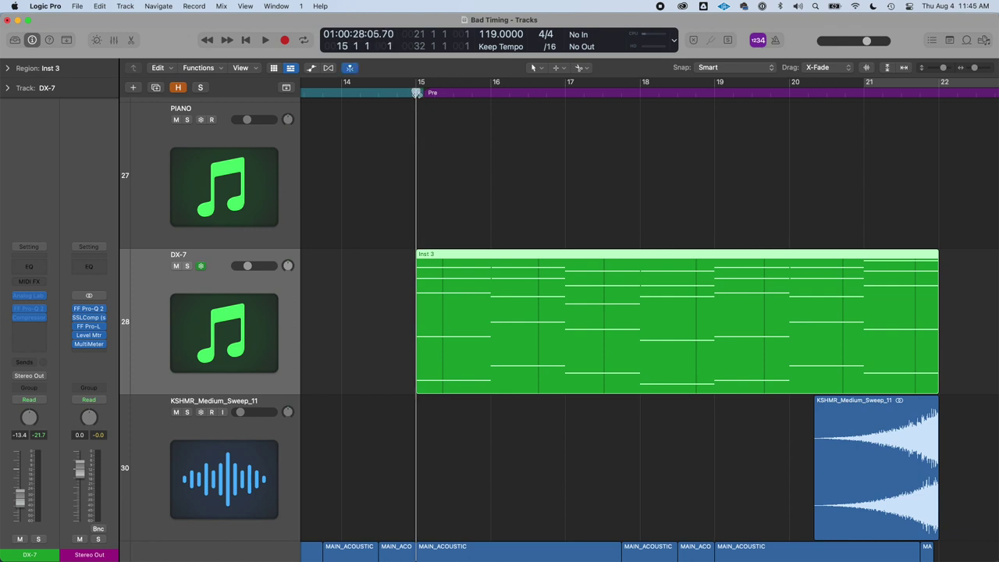
pyautogui.doubleClick(608, 362)
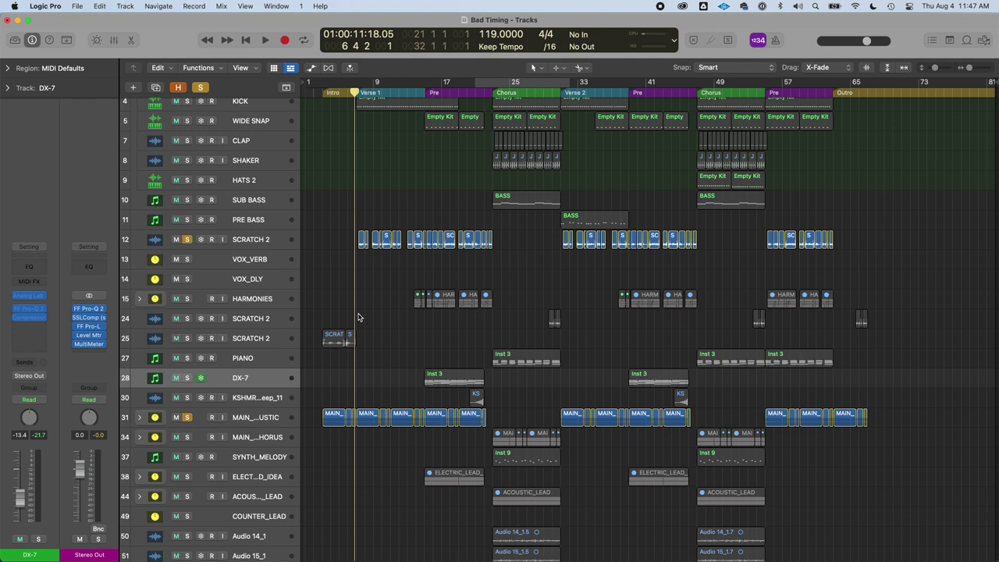
# - Select SCRATCH 2 and MAIN_ACOUSTIC, play the soloed parts, then stop back at bar 7
pyautogui.click(263, 245)
pyautogui.click(265, 419)
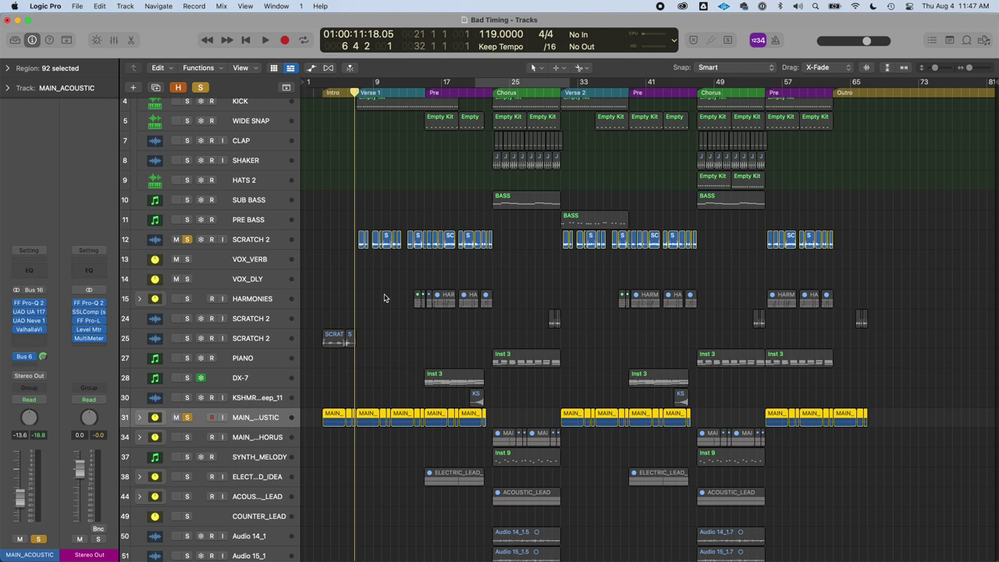
pyautogui.press('space')
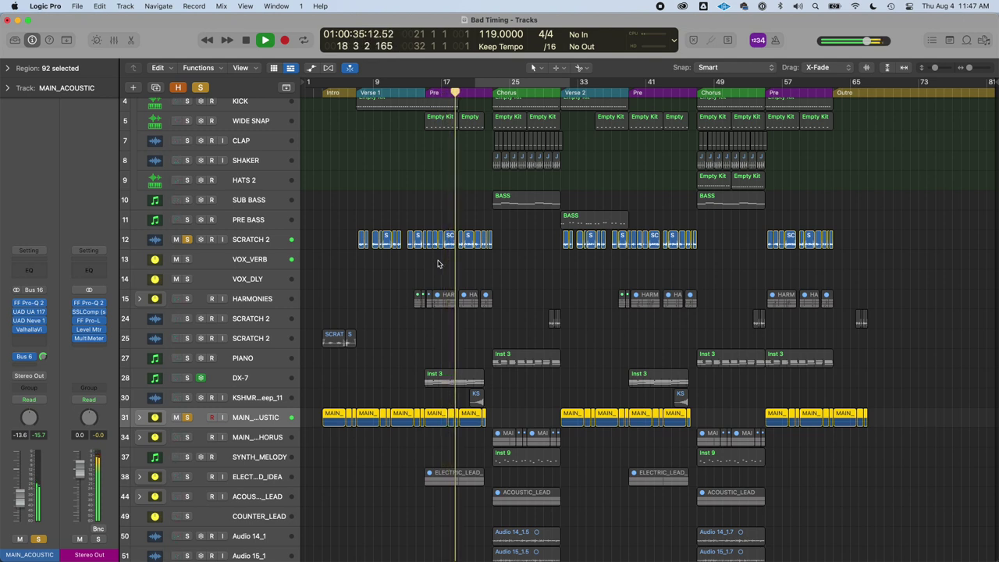
pyautogui.press('space')
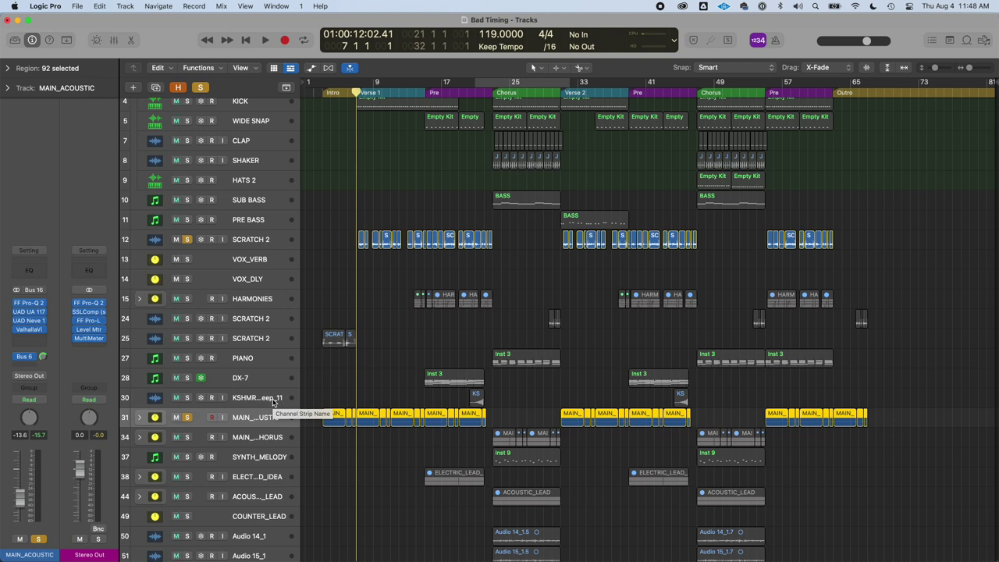
# - Solo only HARMONIES, zoom in and set the playhead to bar 14 before the Pre section
pyautogui.click(188, 299)
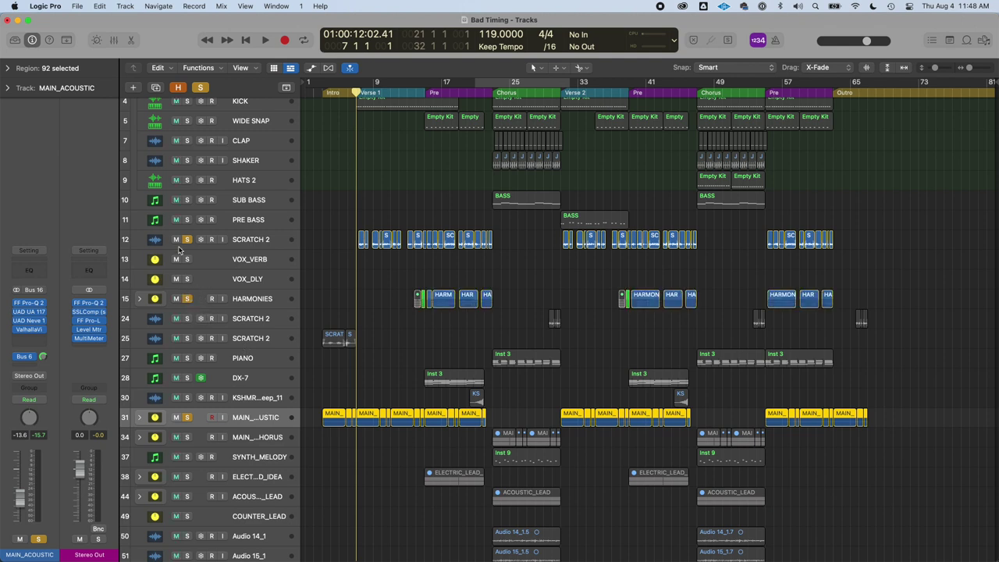
pyautogui.click(188, 241)
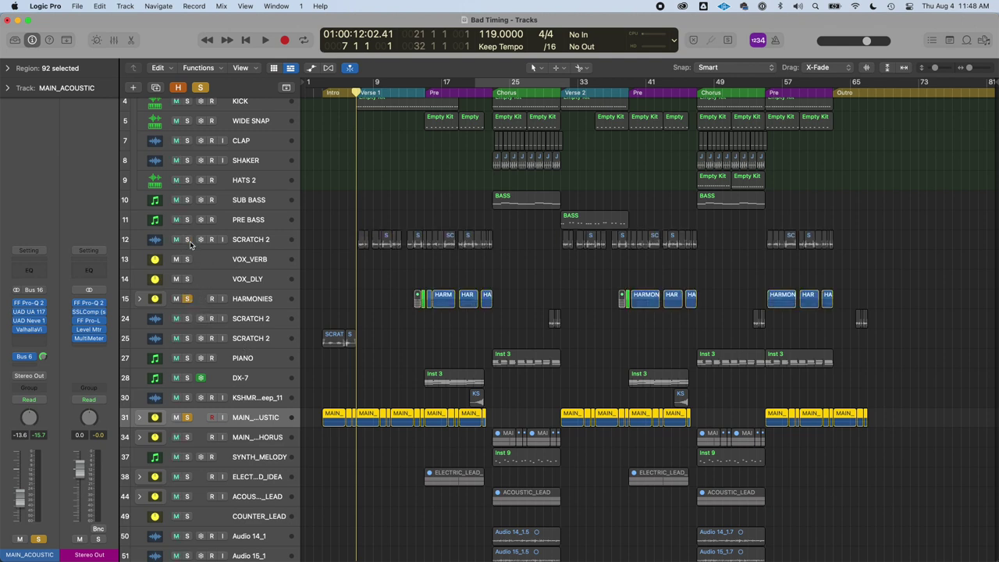
pyautogui.click(189, 417)
pyautogui.press('super+Right')
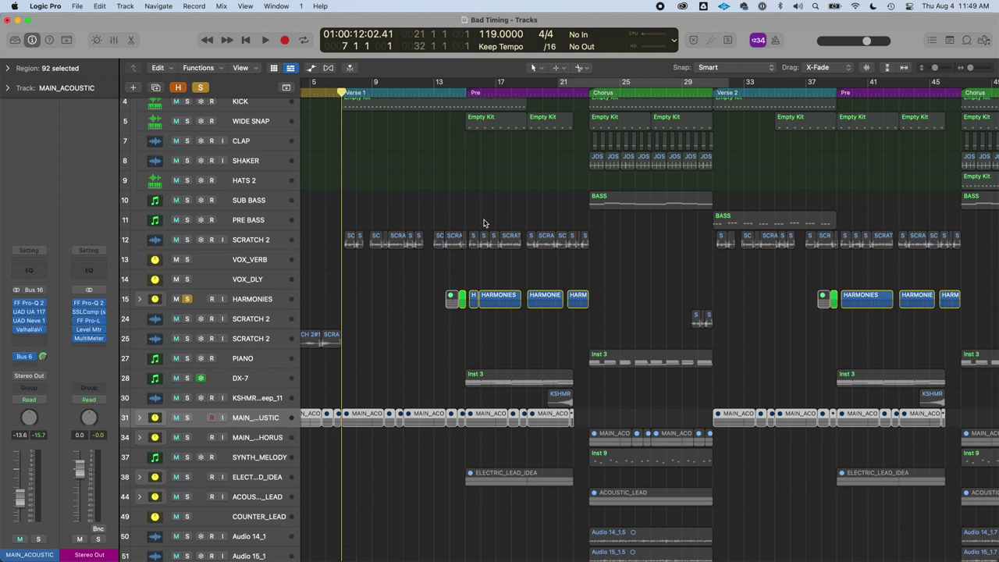
pyautogui.click(466, 92)
pyautogui.press(',')
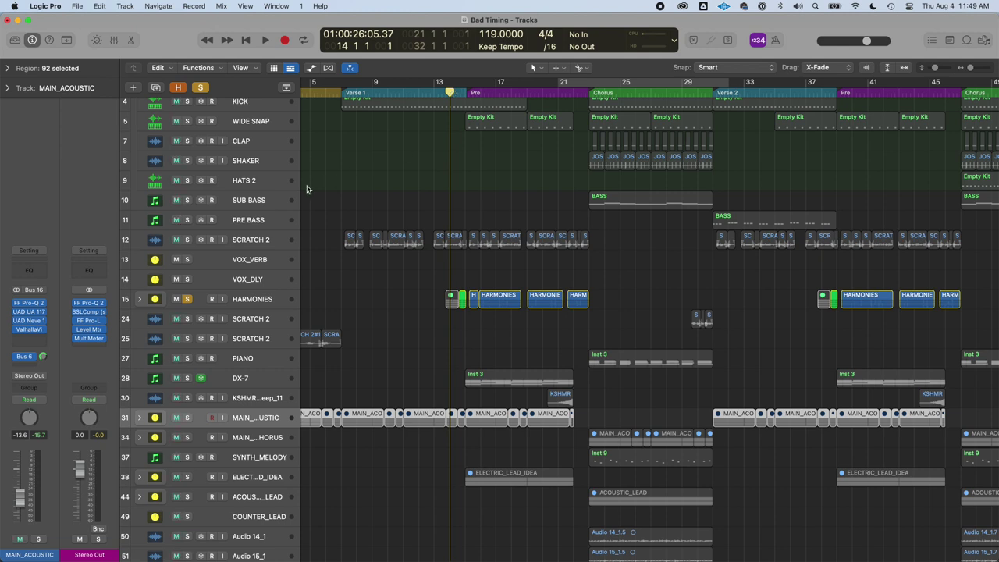
# - Switch the solo to SCRATCH 2 and audition bars 14–15, ending at bar 14 beat 3
pyautogui.click(187, 240)
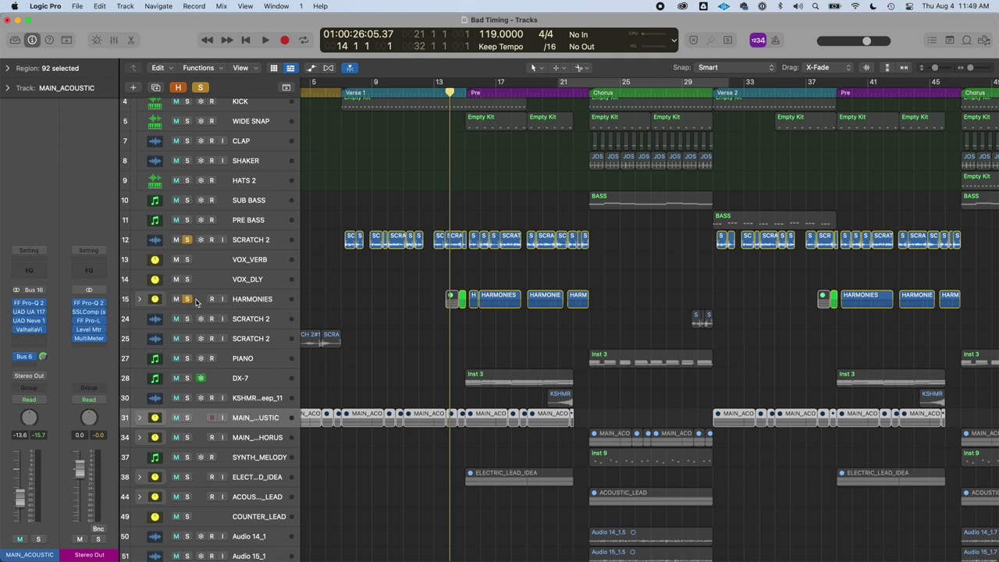
pyautogui.click(188, 299)
pyautogui.press('space')
pyautogui.press('super+Right')
pyautogui.press('super+Right')
pyautogui.press('super+Right')
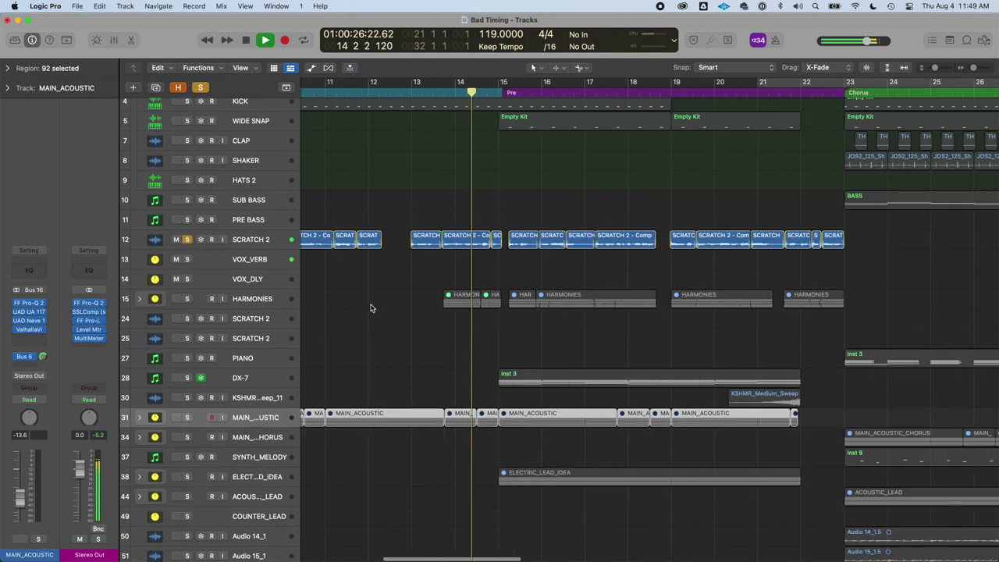
pyautogui.click(451, 92)
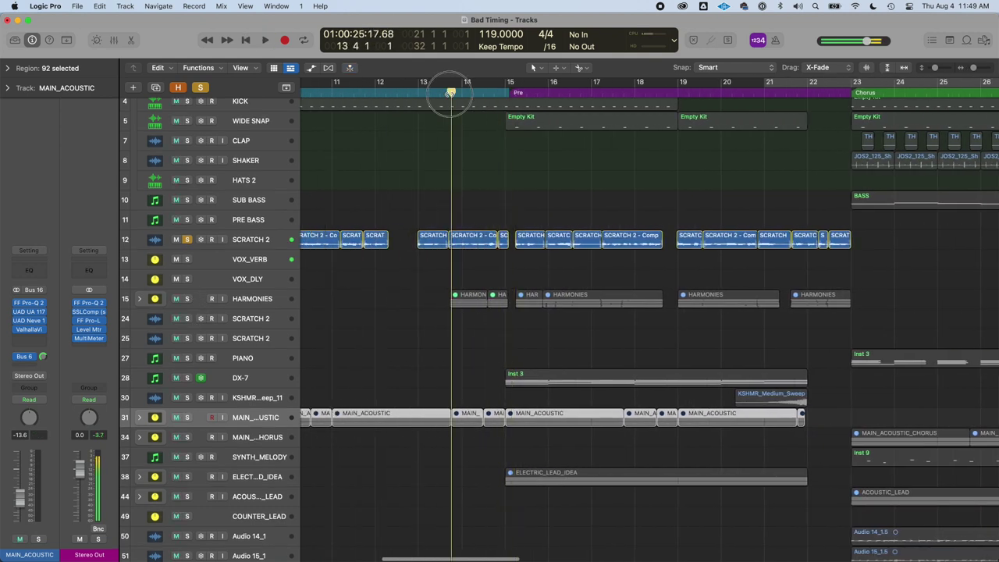
pyautogui.click(507, 92)
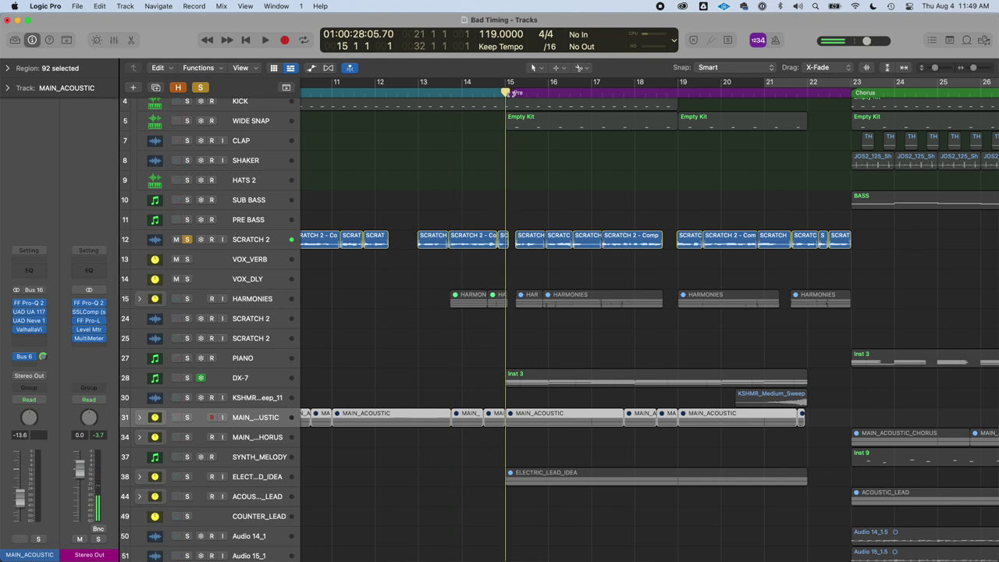
pyautogui.press('space')
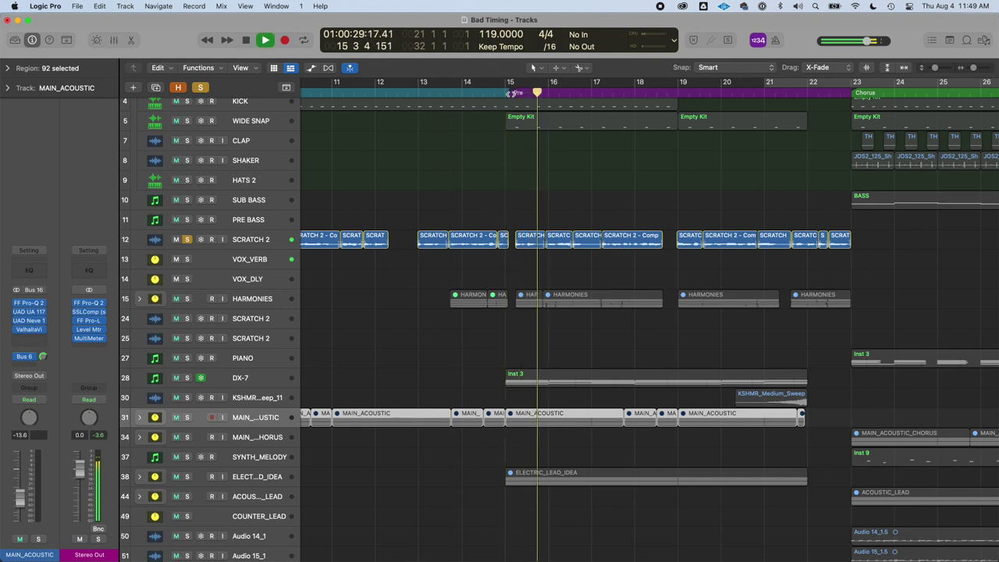
pyautogui.press('space')
pyautogui.click(508, 92)
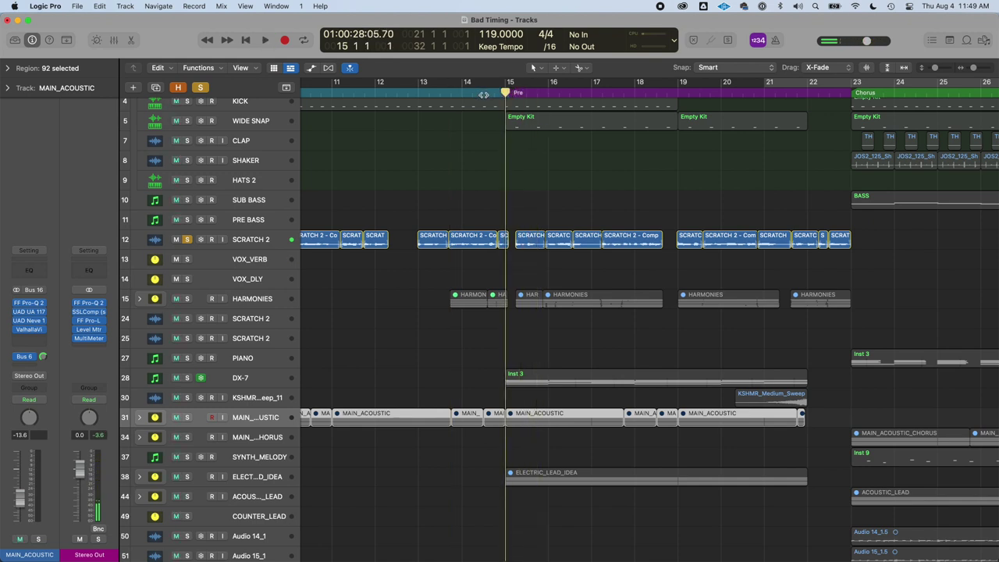
pyautogui.click(484, 94)
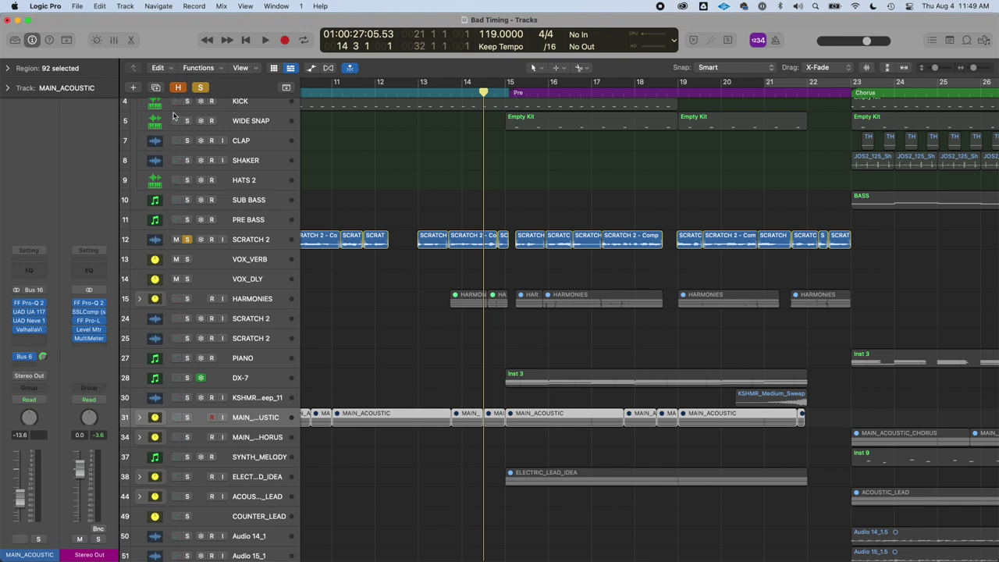
# - Clear all solos and play the full mix into the Pre section from bar 14
pyautogui.click(204, 89)
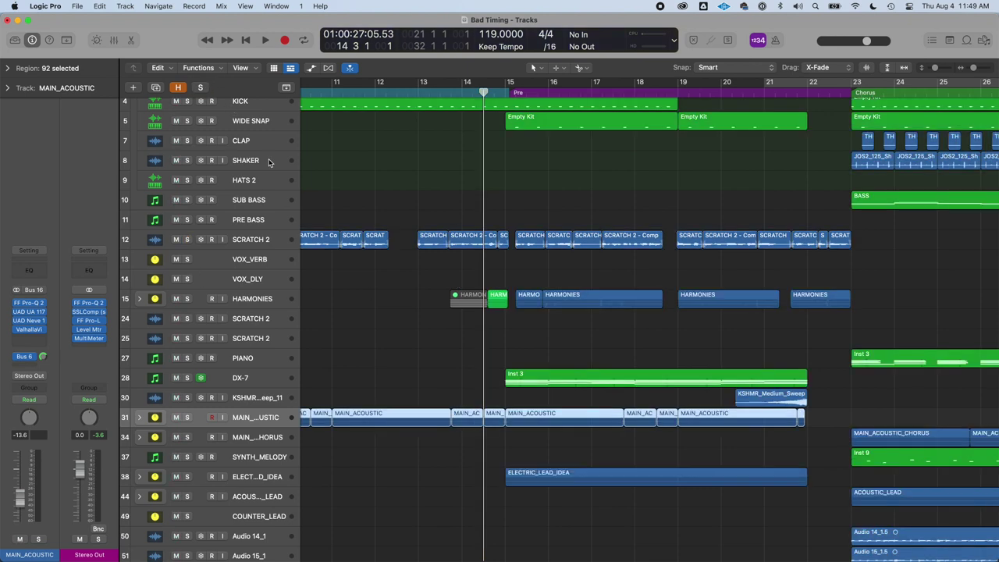
pyautogui.click(428, 104)
pyautogui.press('space')
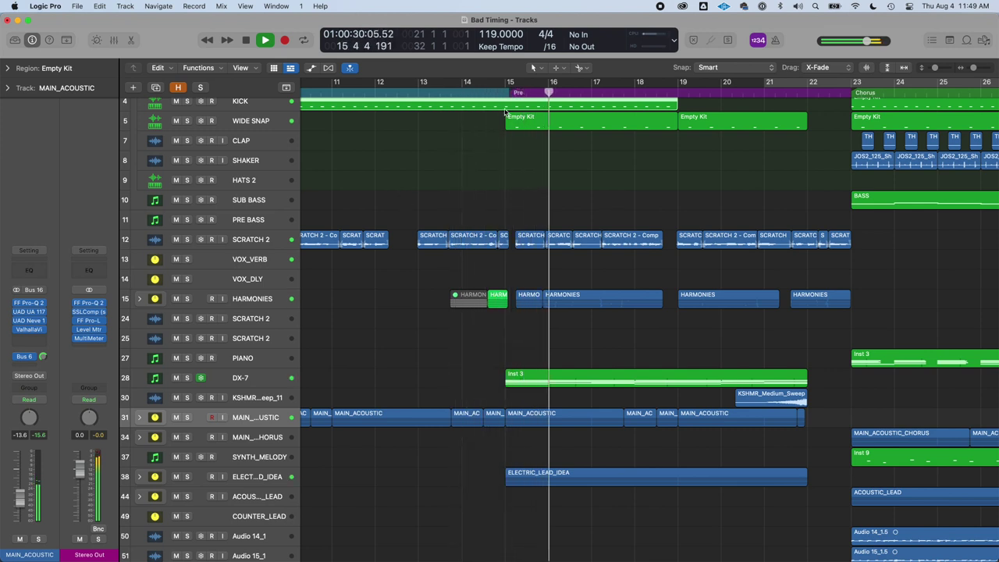
pyautogui.click(484, 93)
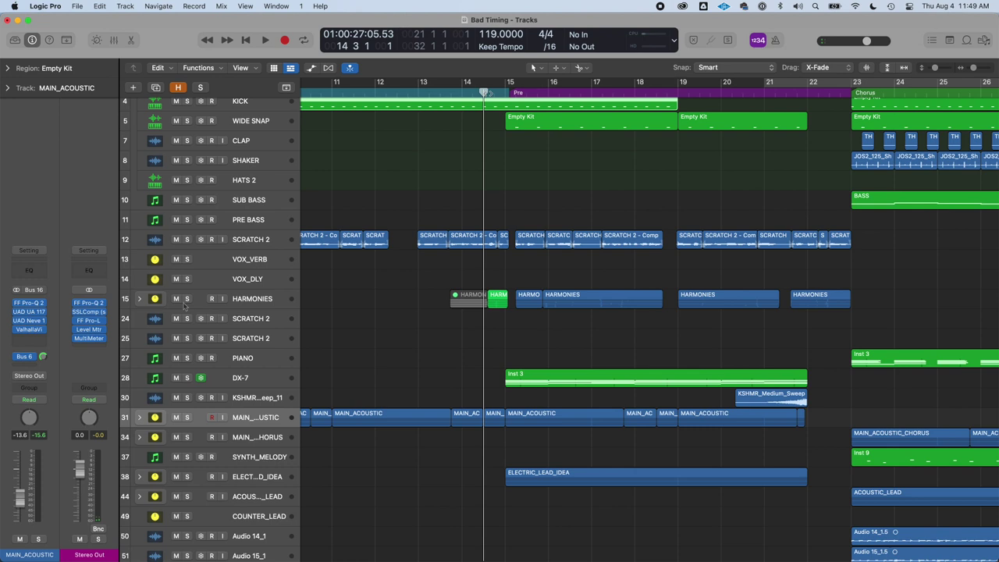
# - Expand the HARMONIES track stack to reveal its eight Audio subtracks
pyautogui.click(187, 299)
pyautogui.click(140, 301)
pyautogui.click(187, 301)
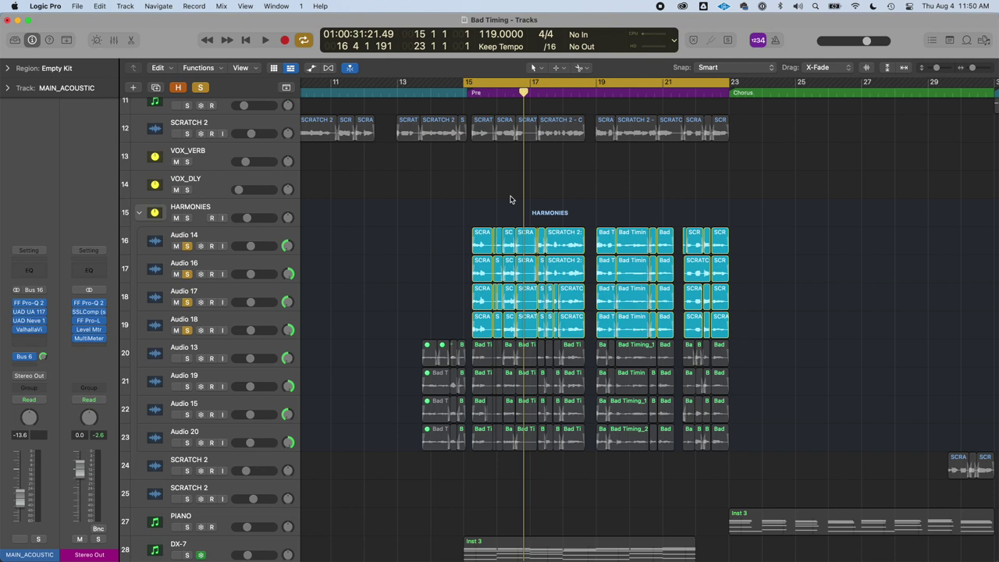
# - Audition the Pre section from bar 15 with scratch vocal and harmony subtracks, zoomed in
pyautogui.press('space')
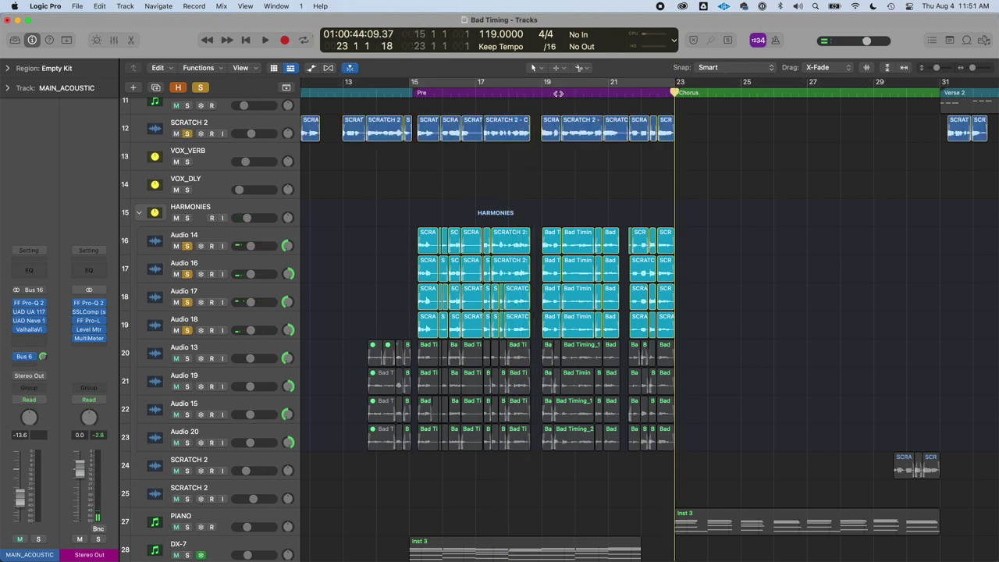
pyautogui.doubleClick(599, 92)
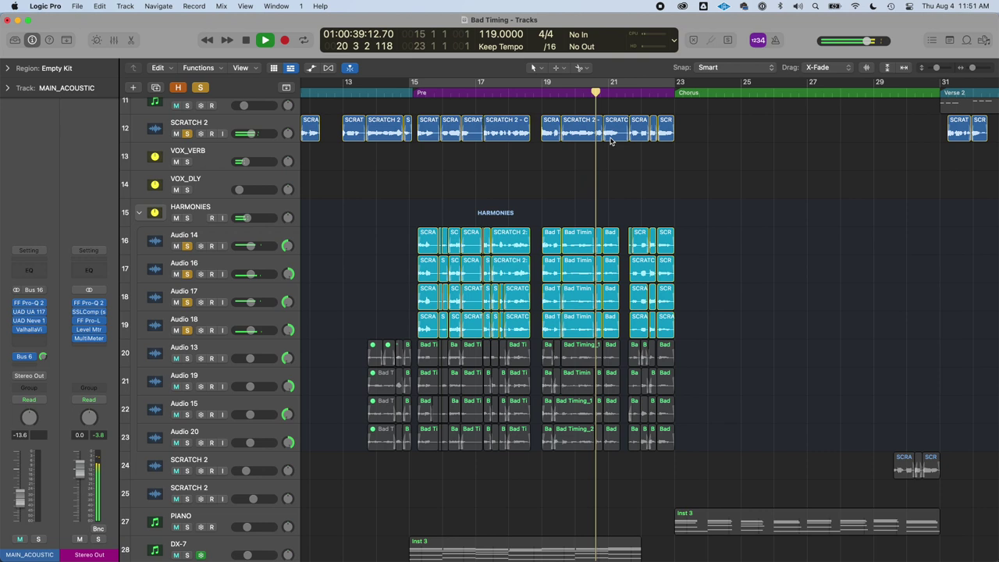
pyautogui.press('space')
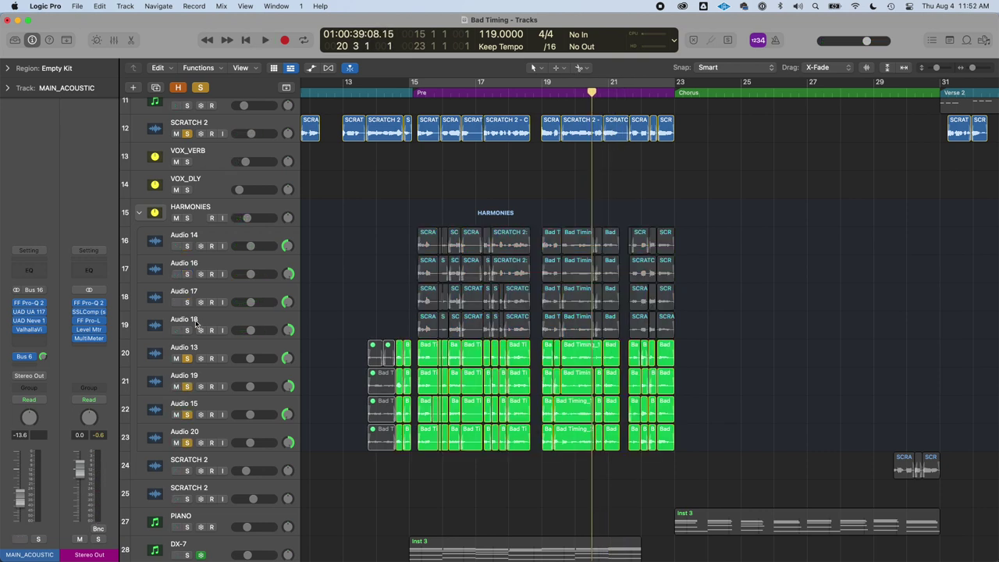
pyautogui.click(410, 91)
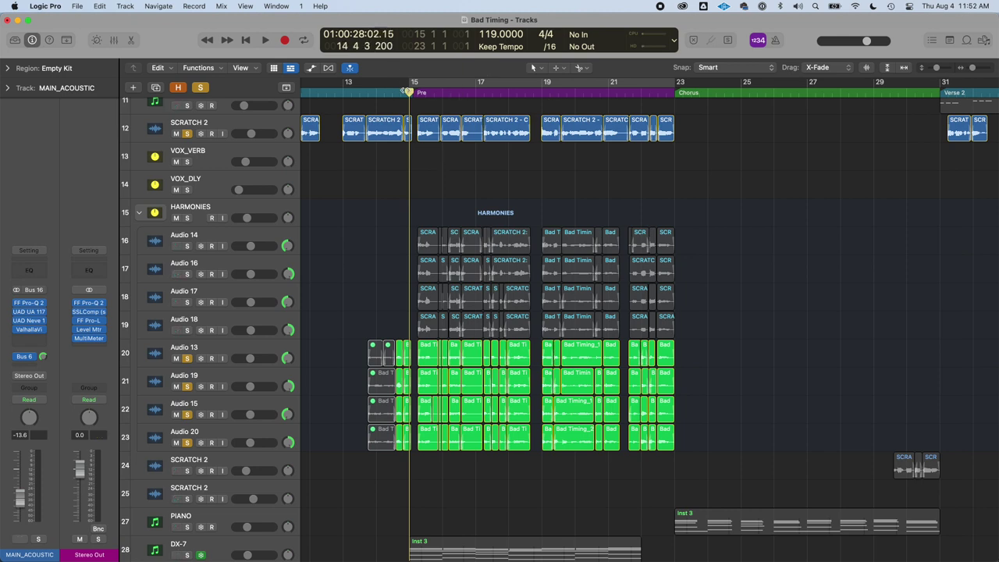
pyautogui.press('space')
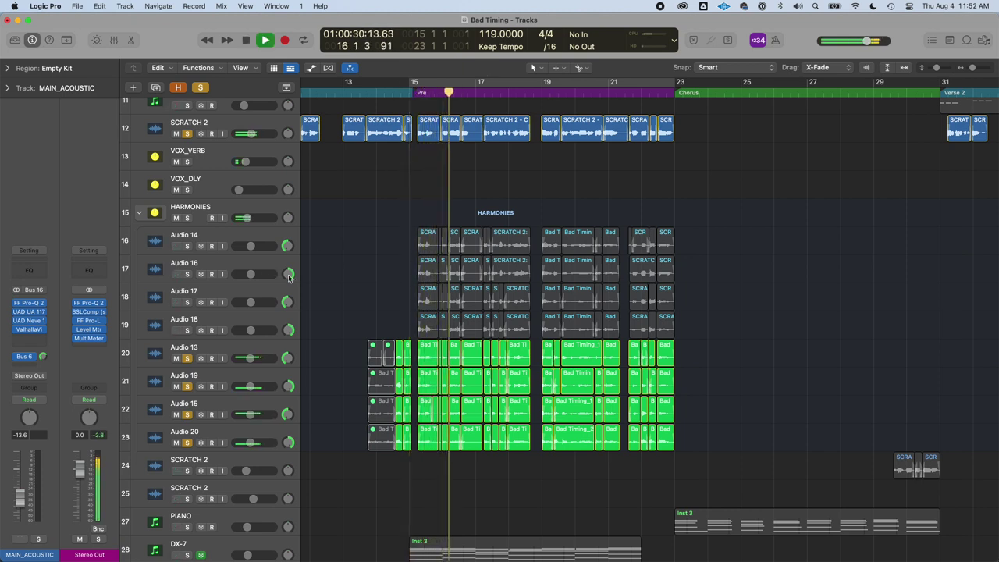
pyautogui.click(175, 134)
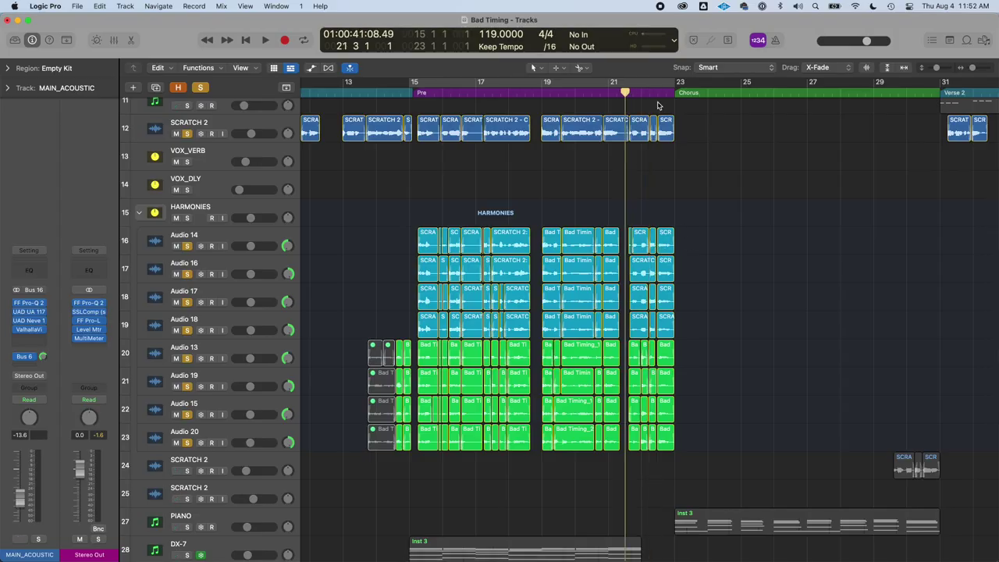
pyautogui.press('super+Right')
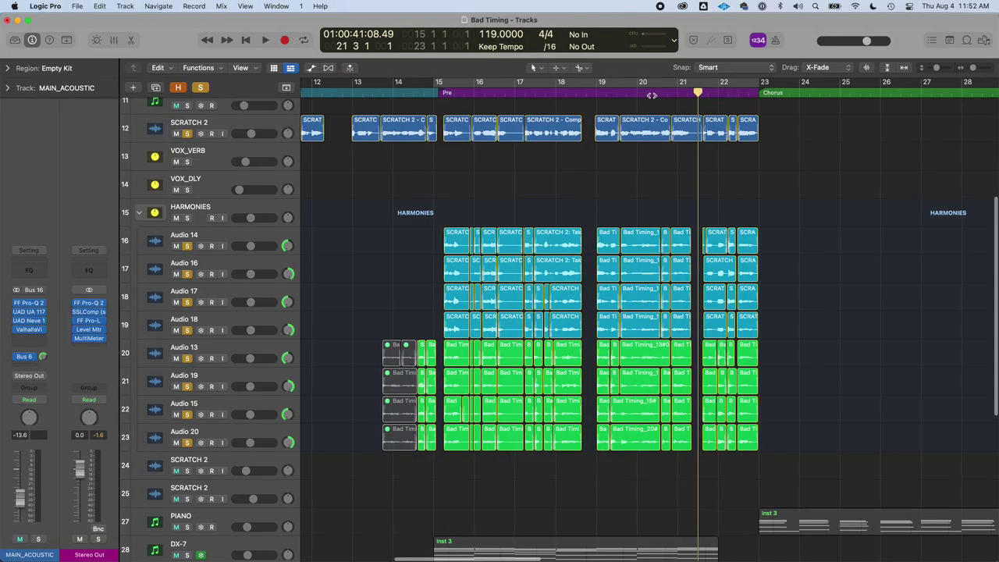
# - Show the HARMONIES automation lane as Insert Bypass, bypassed around bars 21–23 before the Chorus
pyautogui.click(738, 92)
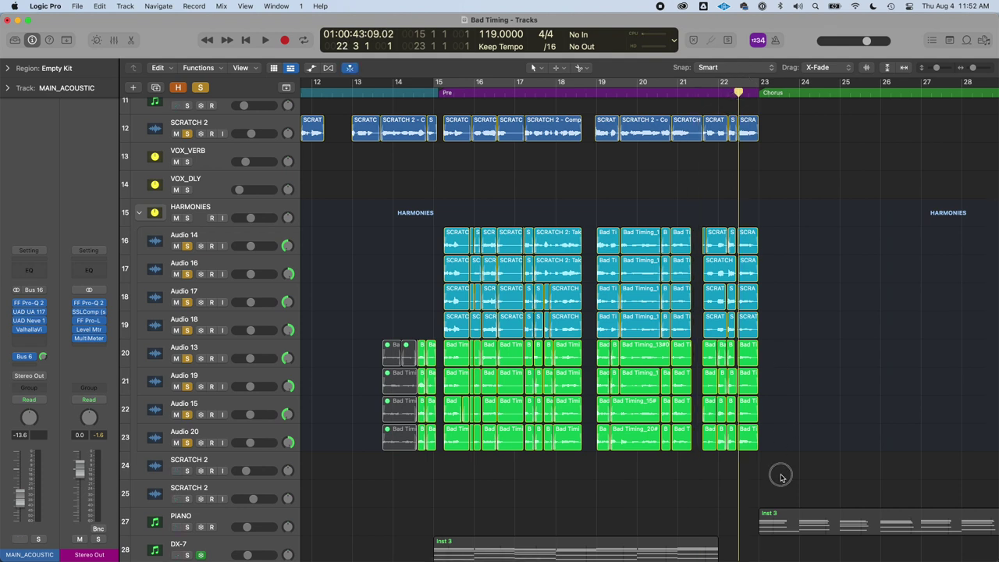
pyautogui.moveTo(782, 474); pyautogui.dragTo(745, 247)
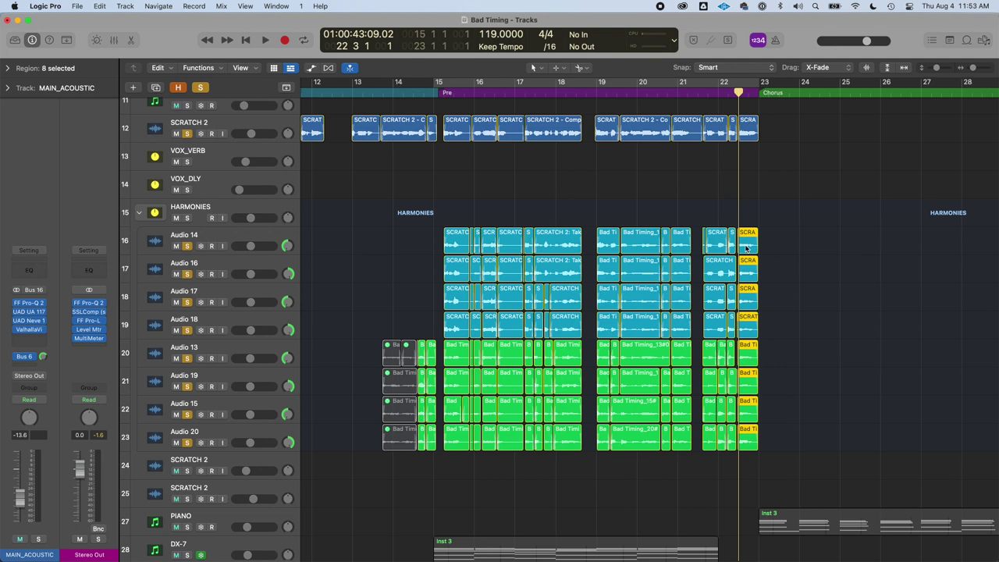
pyautogui.click(262, 213)
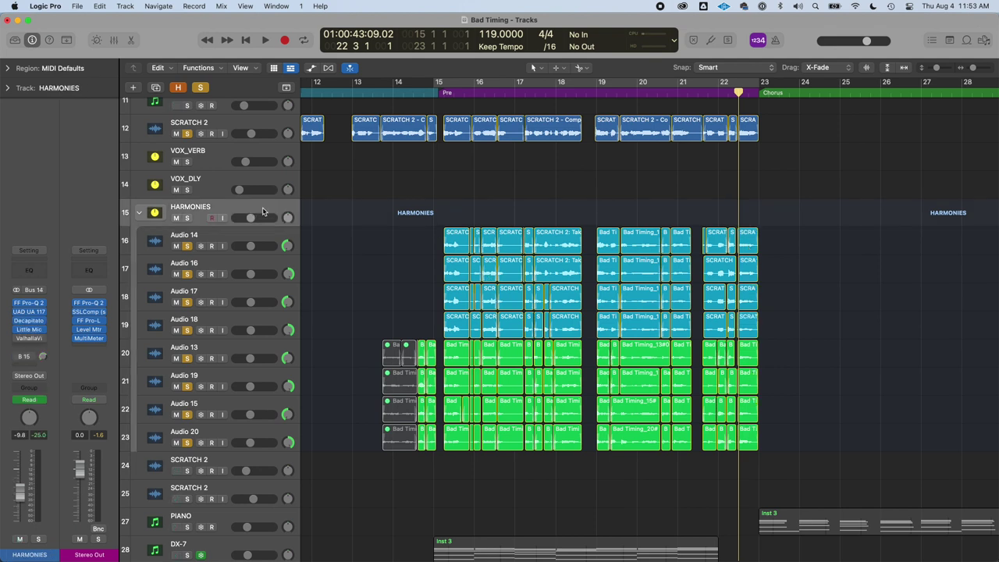
pyautogui.press('a')
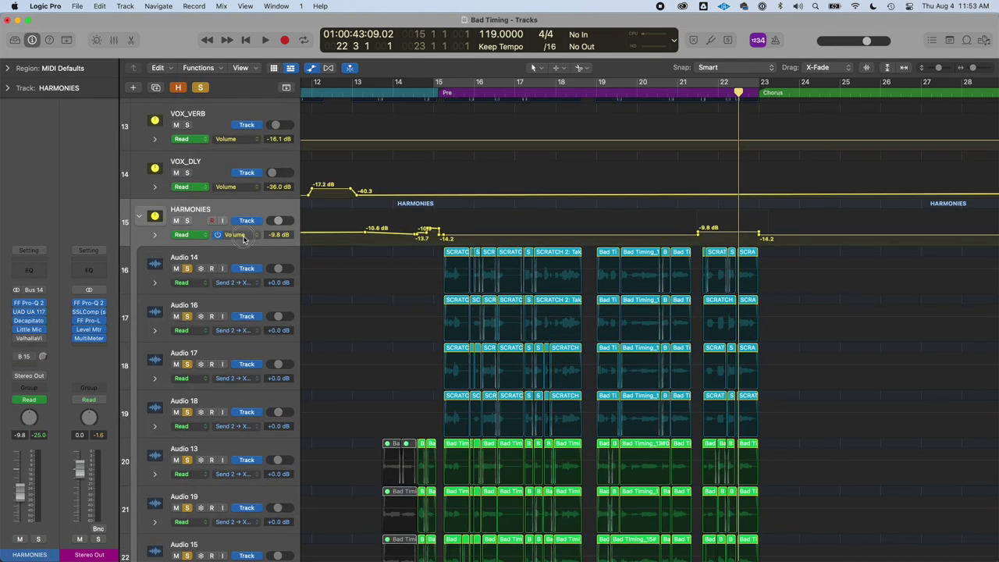
pyautogui.click(244, 239)
pyautogui.click(481, 232)
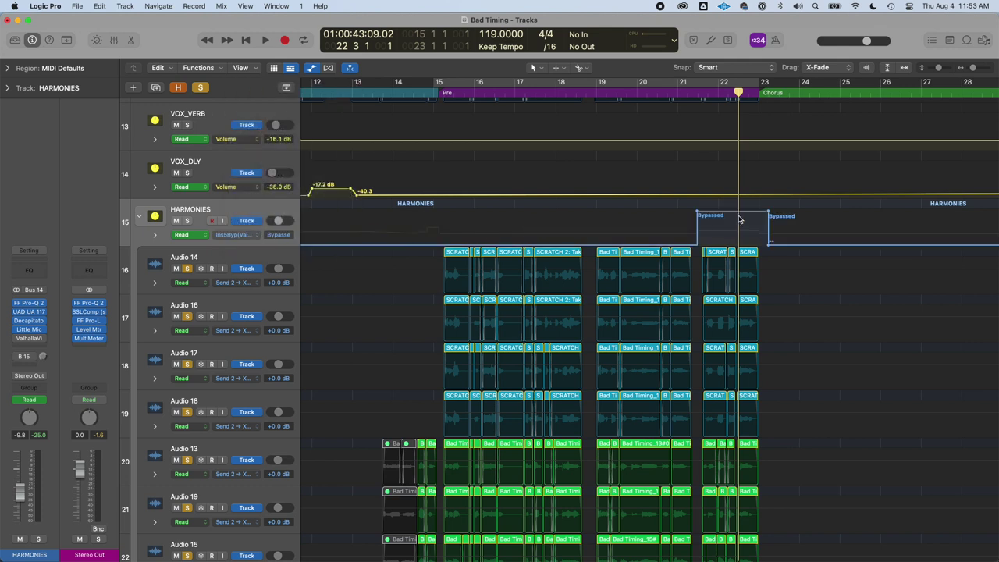